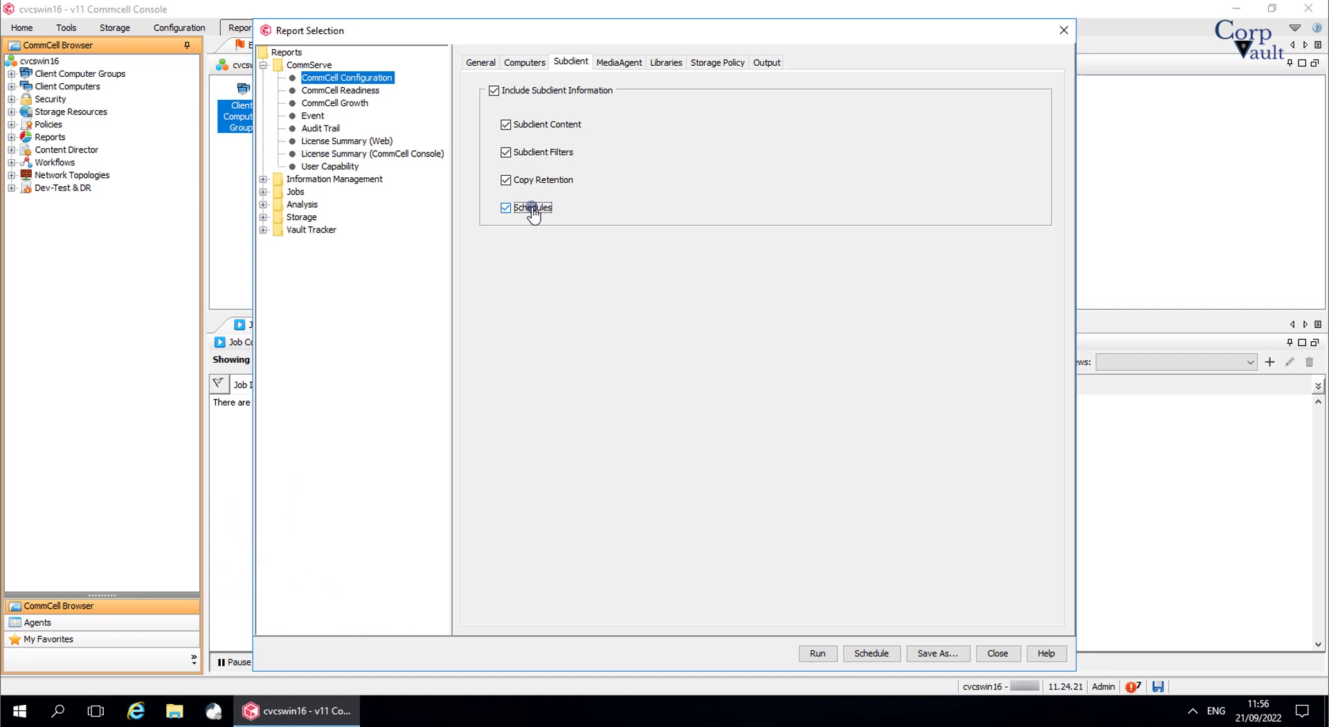
- Keep all subclient information options, including schedules, checked and go to the MediaAgent filters
{"action": "left_click", "coordinate": [608, 65]}
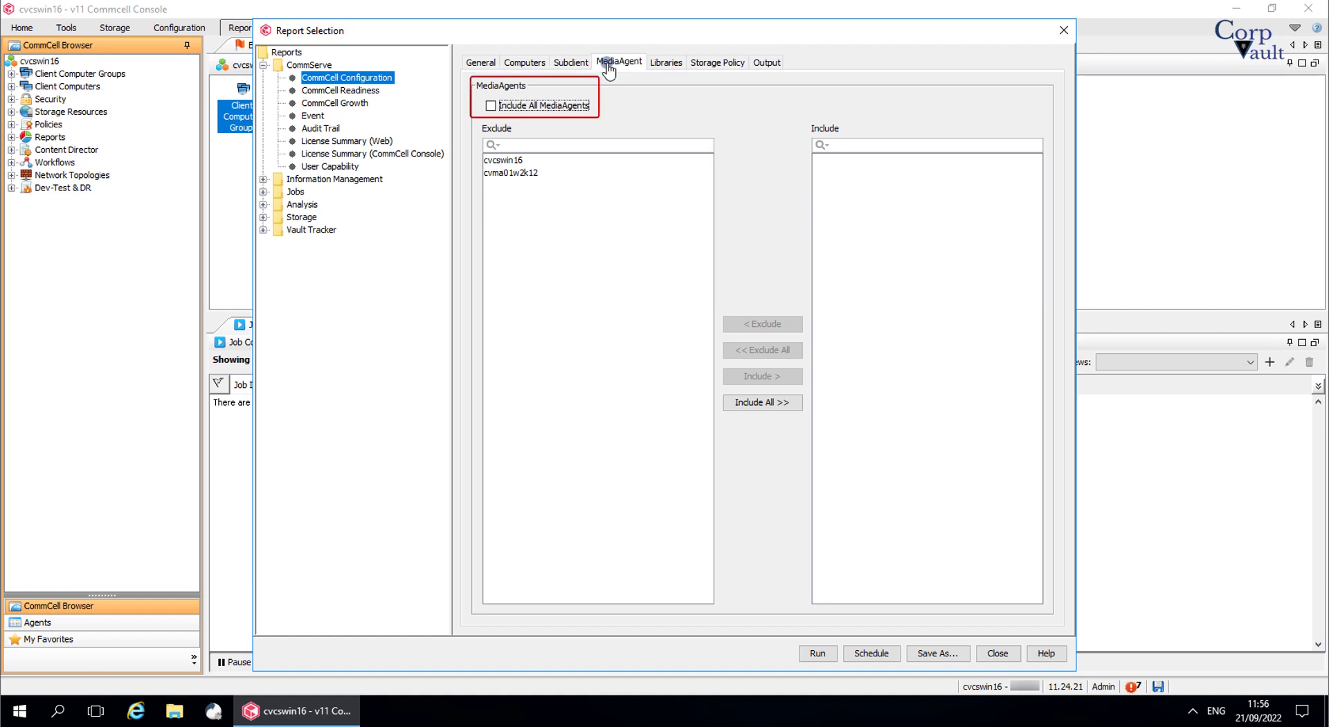
- Include only MediaAgent cvcswin16 in the report, then show the library filters
{"action": "left_click", "coordinate": [576, 107]}
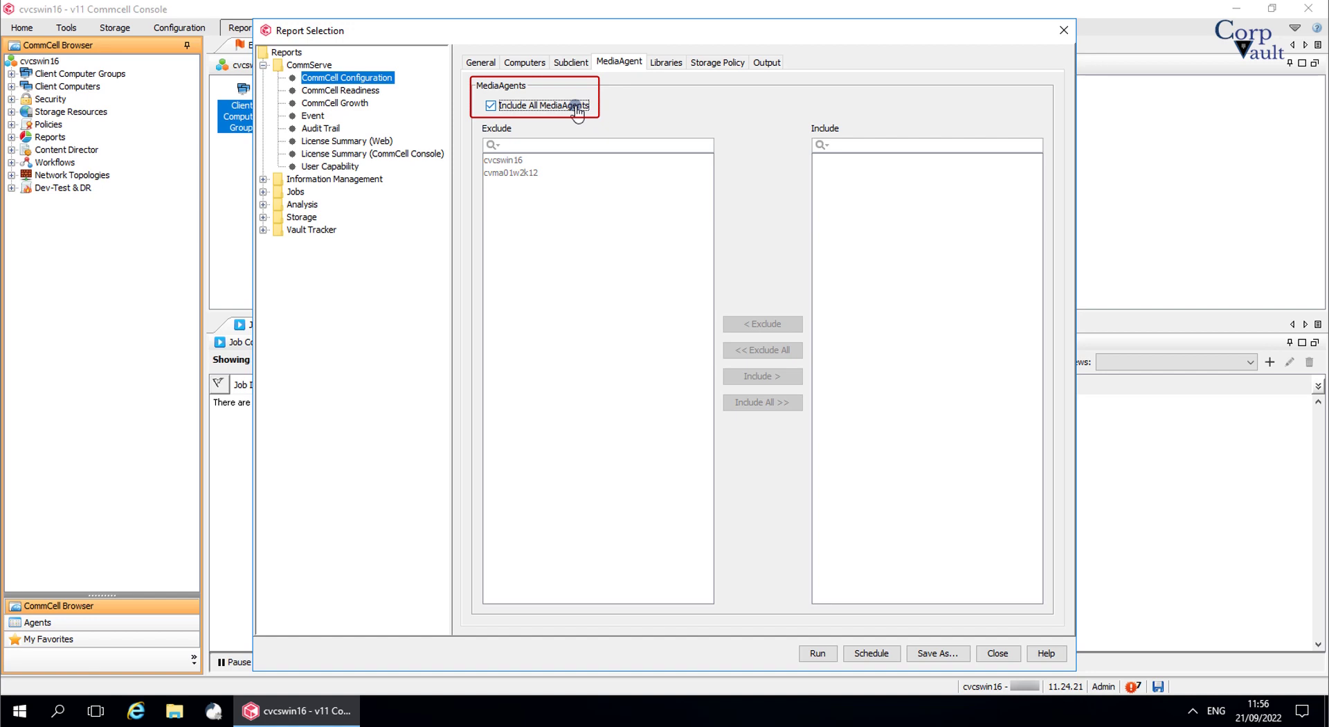
{"action": "left_click", "coordinate": [576, 107]}
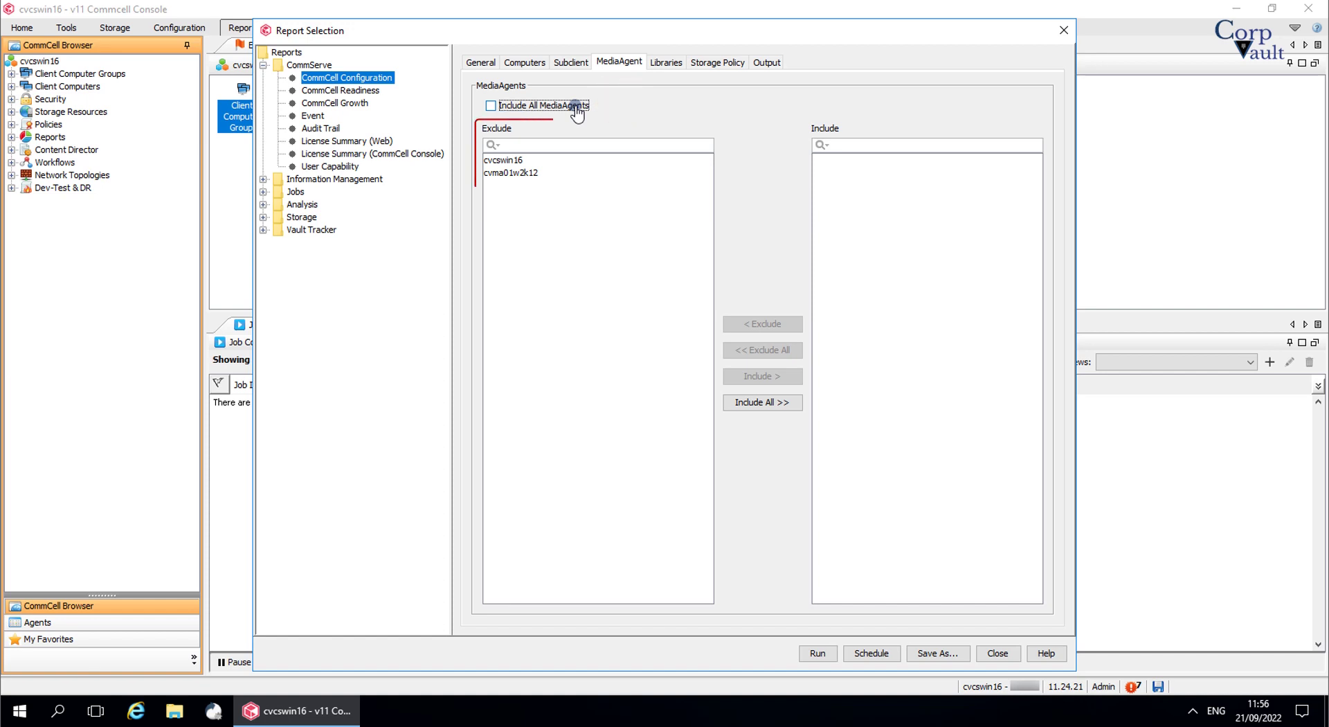
{"action": "left_click", "coordinate": [519, 166]}
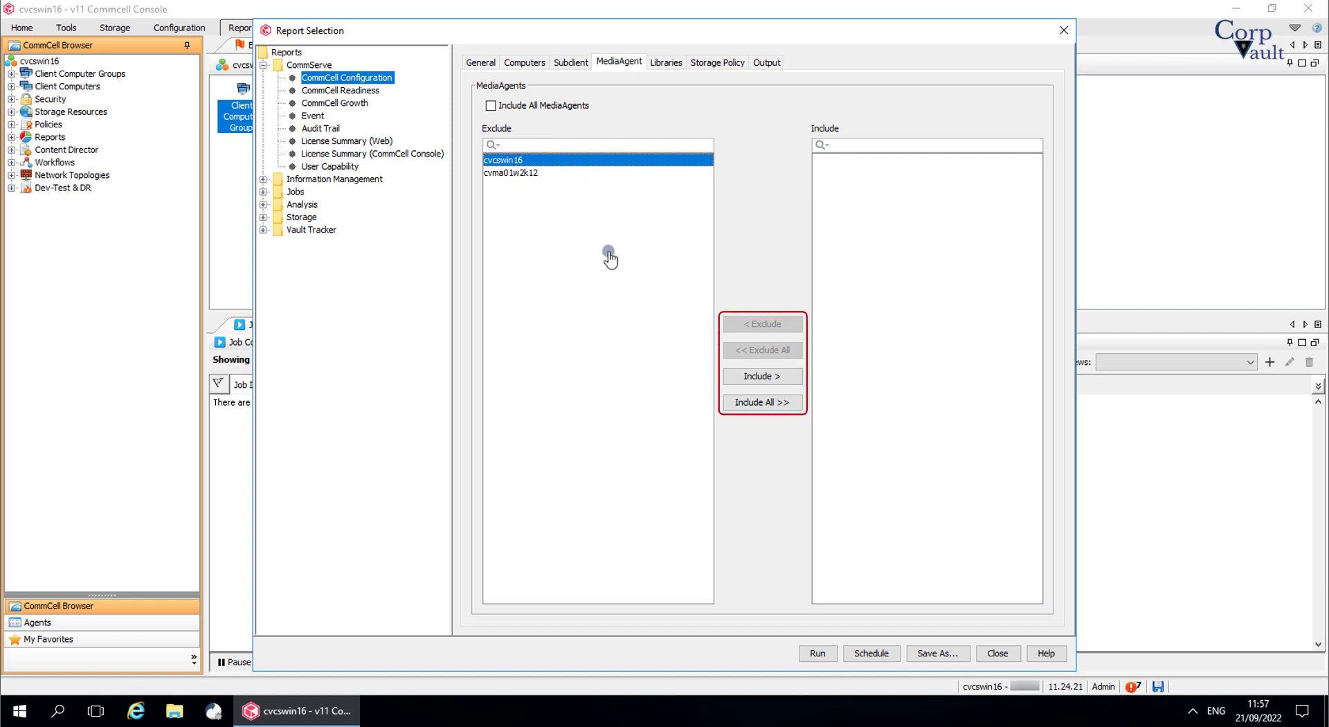
{"action": "left_click", "coordinate": [730, 378]}
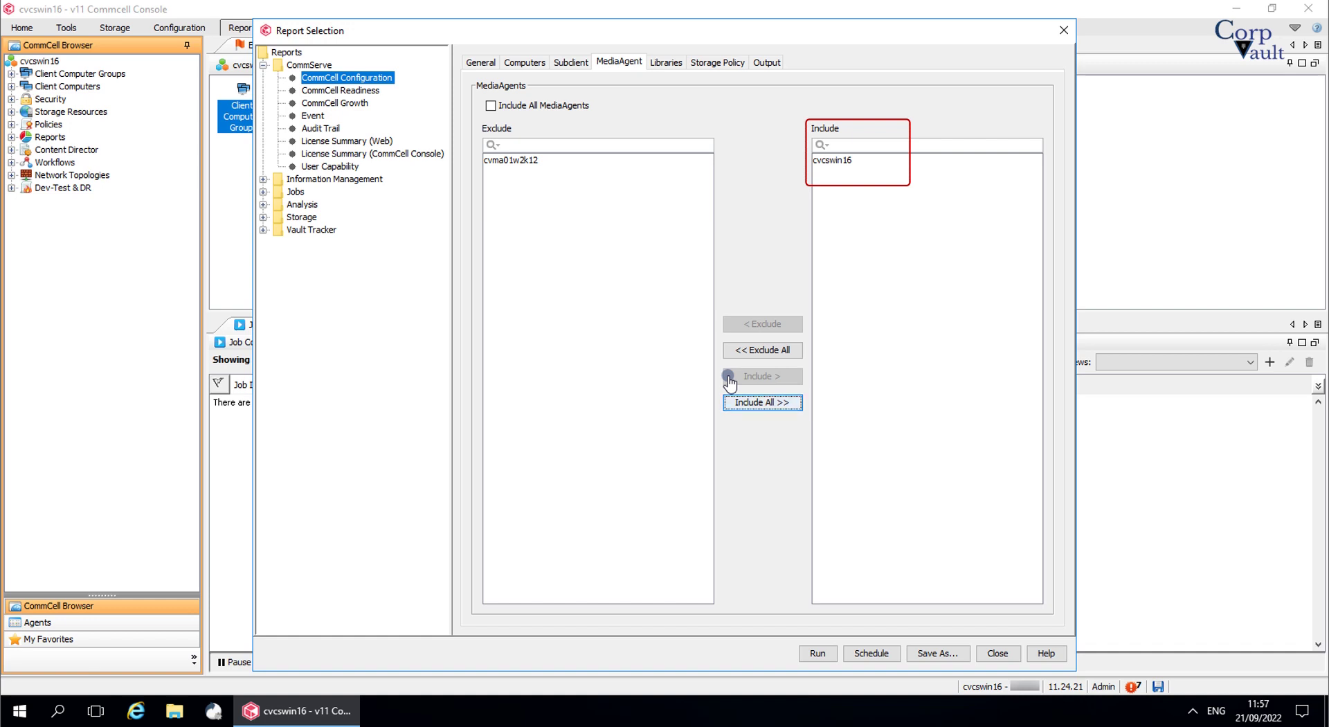
{"action": "left_click", "coordinate": [653, 62]}
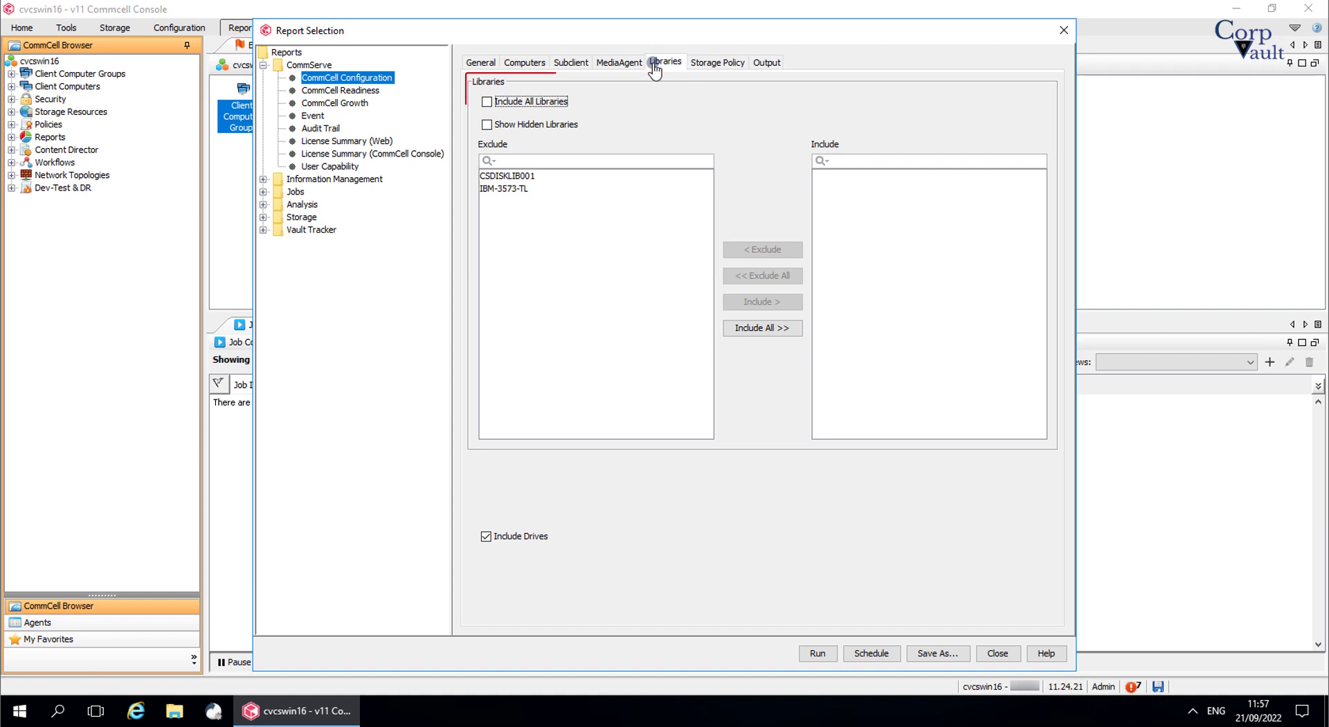
- Show hidden libraries and include only library CSDISKLIB001 in the report
{"action": "left_click", "coordinate": [552, 106]}
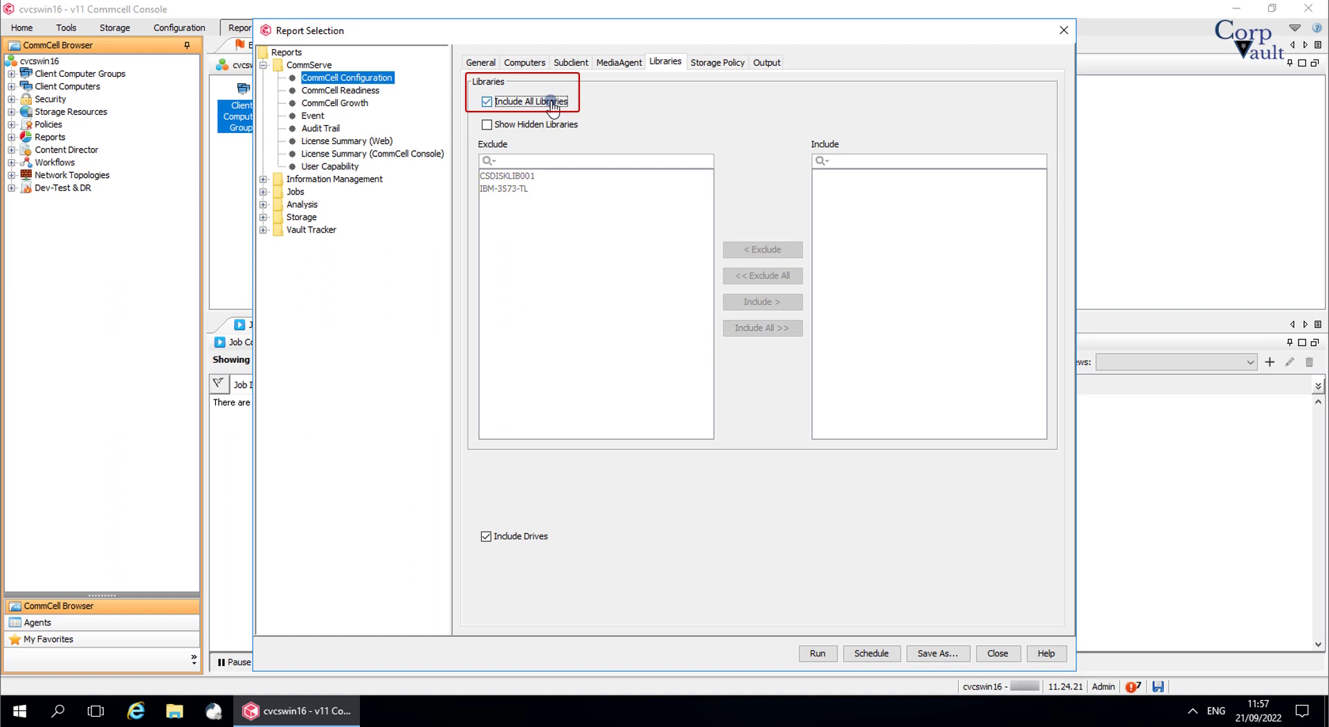
{"action": "left_click", "coordinate": [551, 104]}
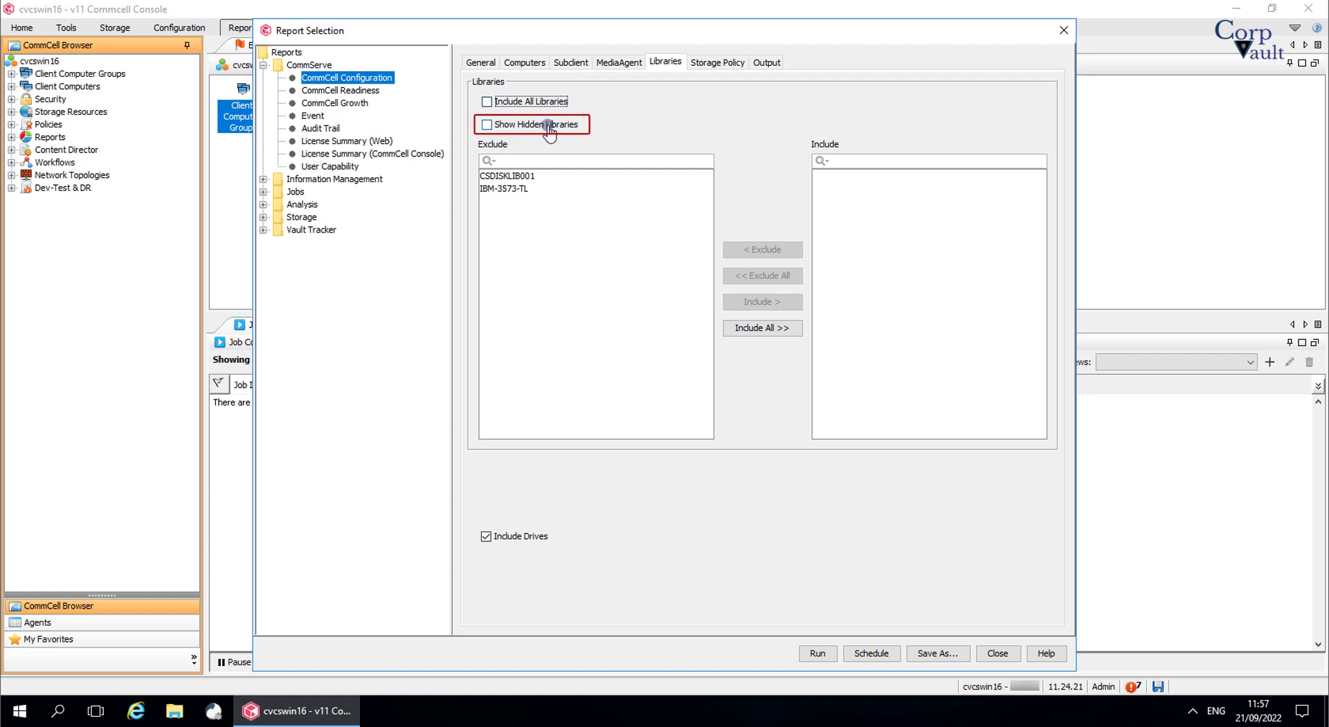
{"action": "left_click", "coordinate": [550, 129]}
{"action": "left_click", "coordinate": [523, 177]}
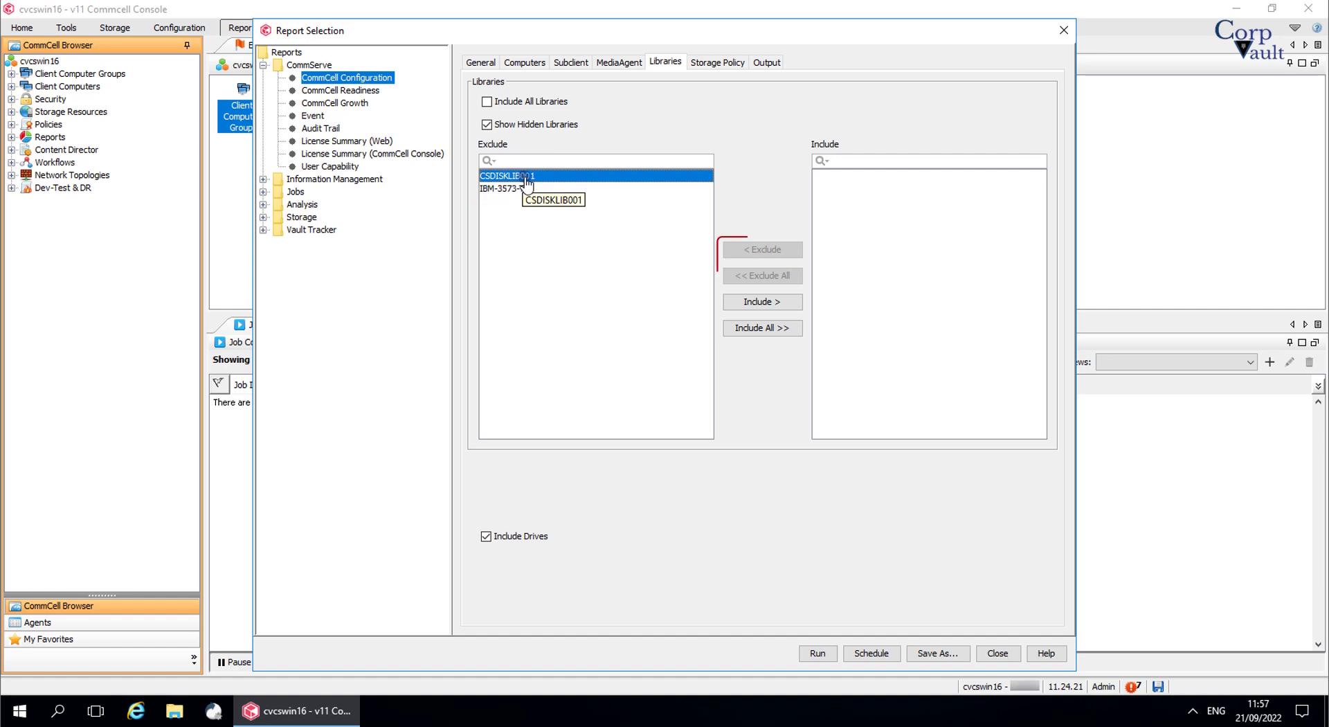
{"action": "left_click", "coordinate": [741, 303]}
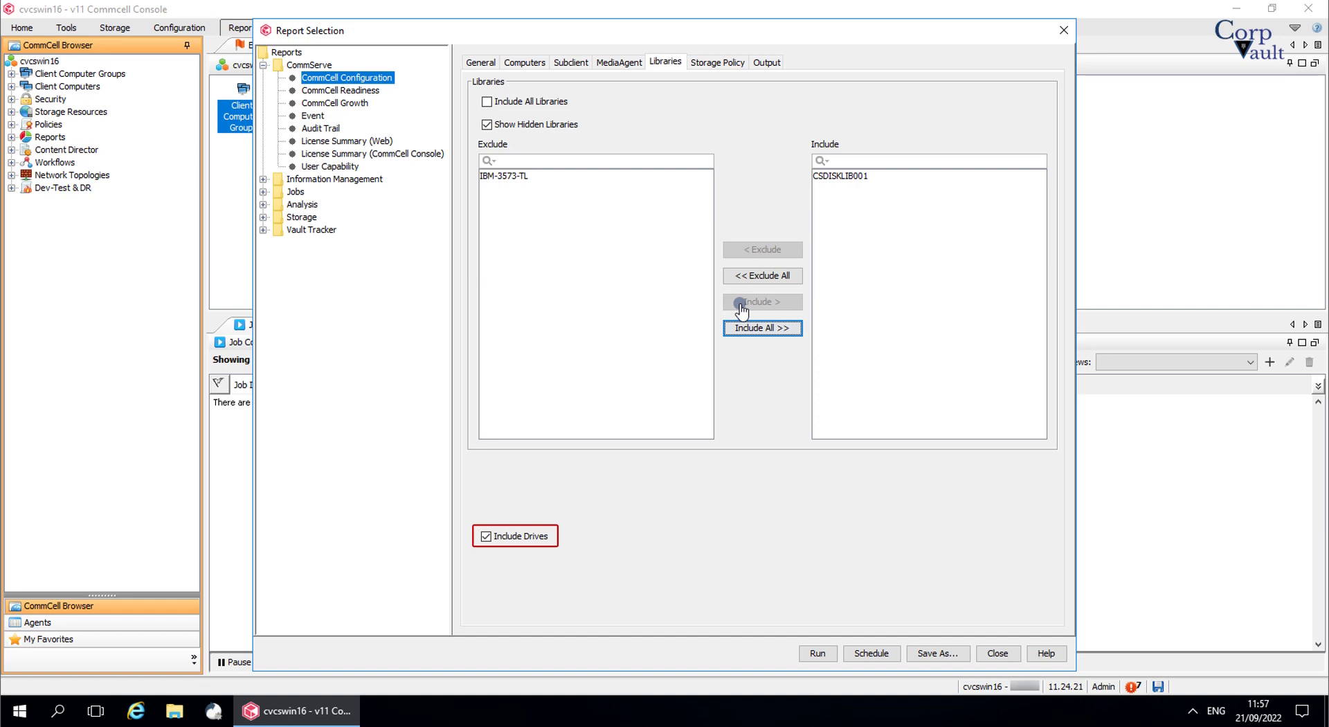
{"action": "left_click", "coordinate": [693, 67]}
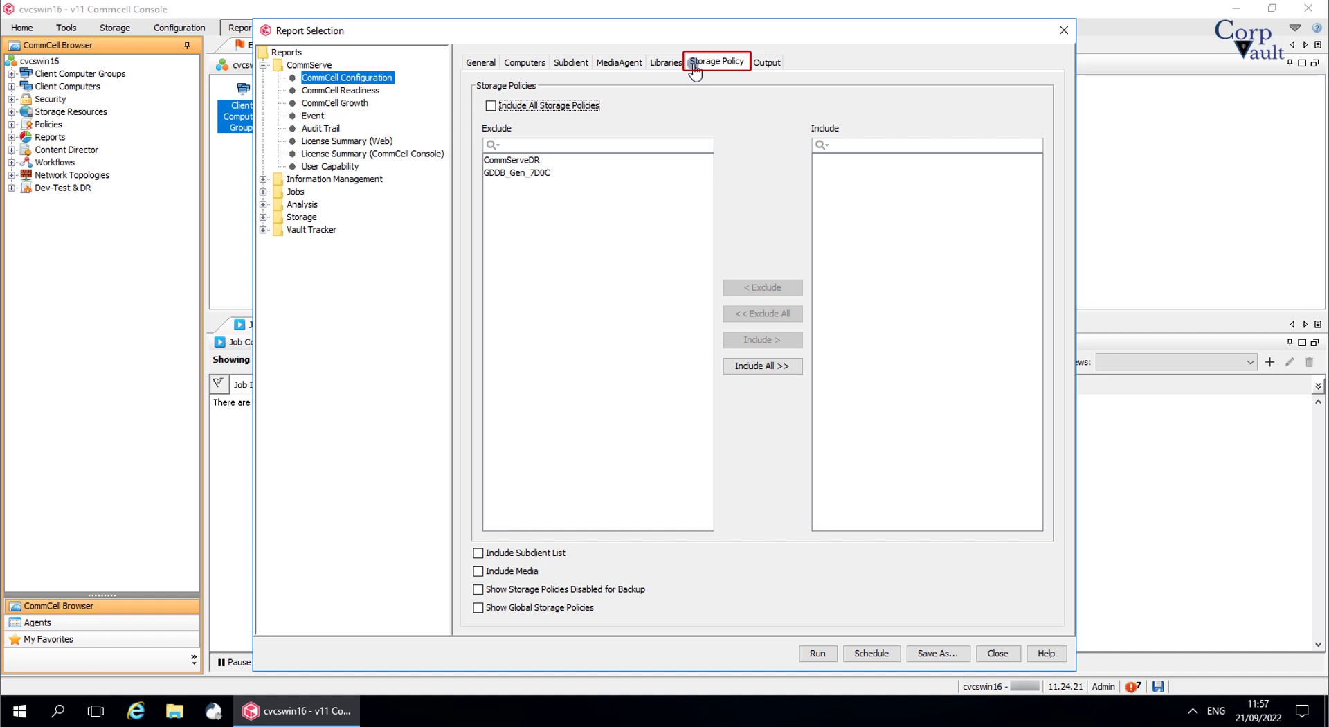
- Include storage policy GDDB_Gen_7D0C in the report
{"action": "left_click", "coordinate": [577, 108]}
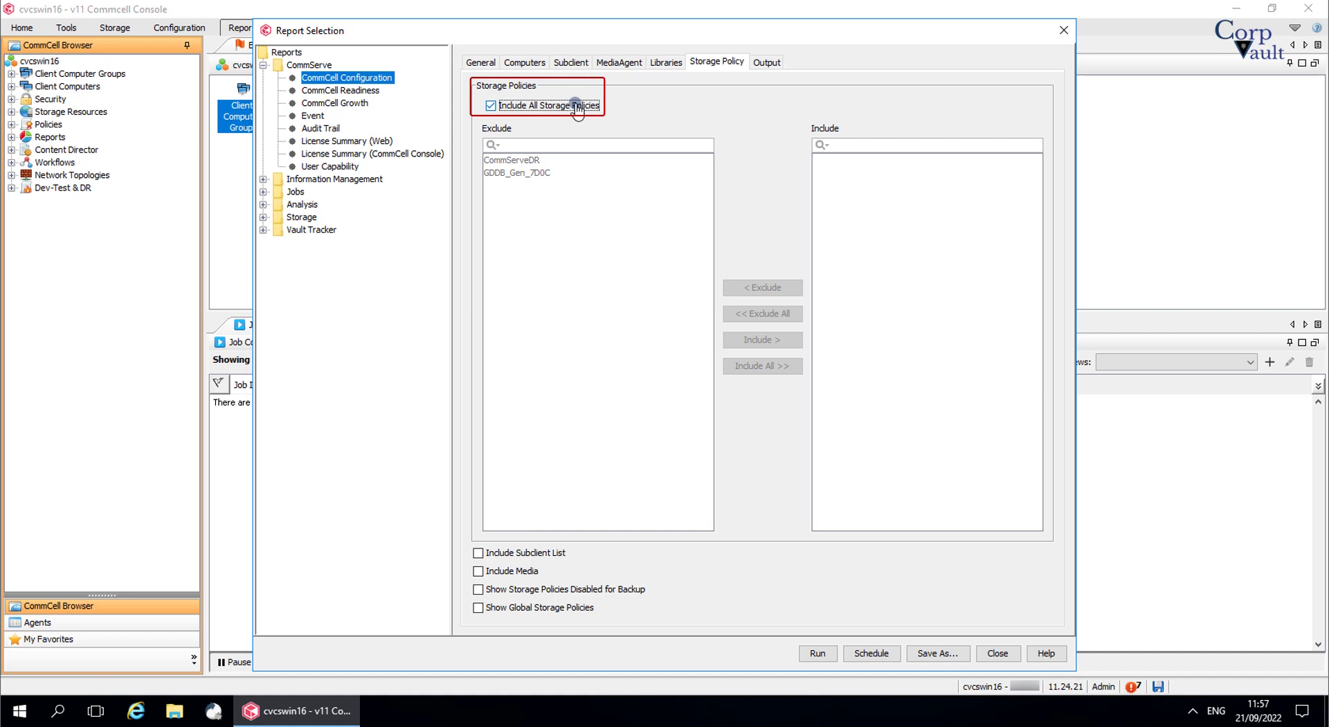
{"action": "left_click", "coordinate": [577, 108]}
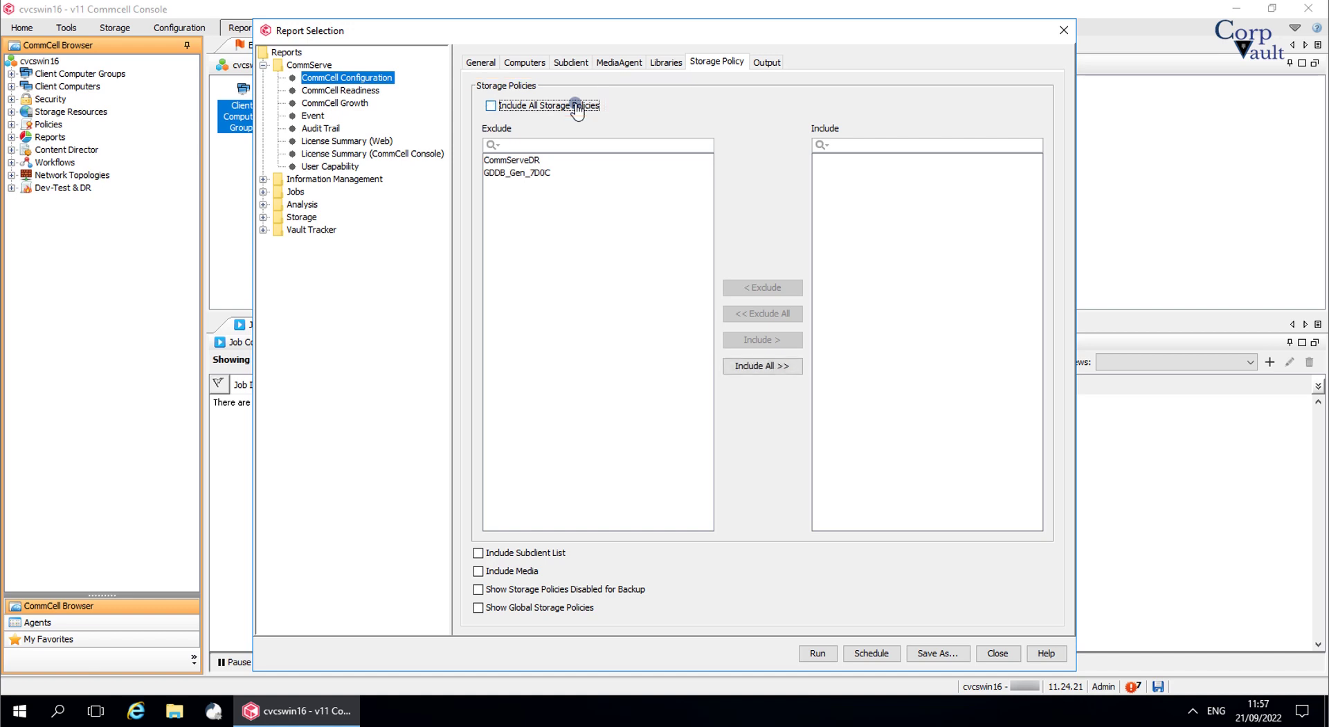
{"action": "left_click", "coordinate": [544, 174]}
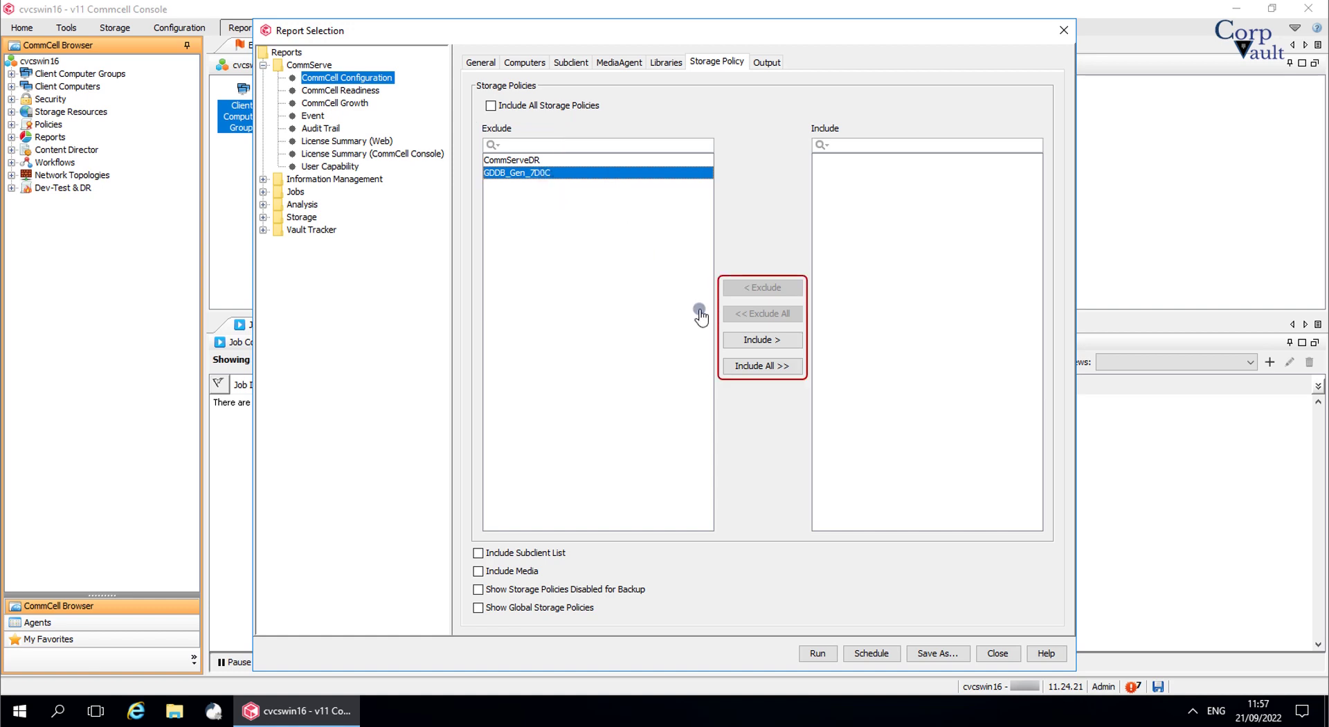
{"action": "left_click", "coordinate": [761, 340]}
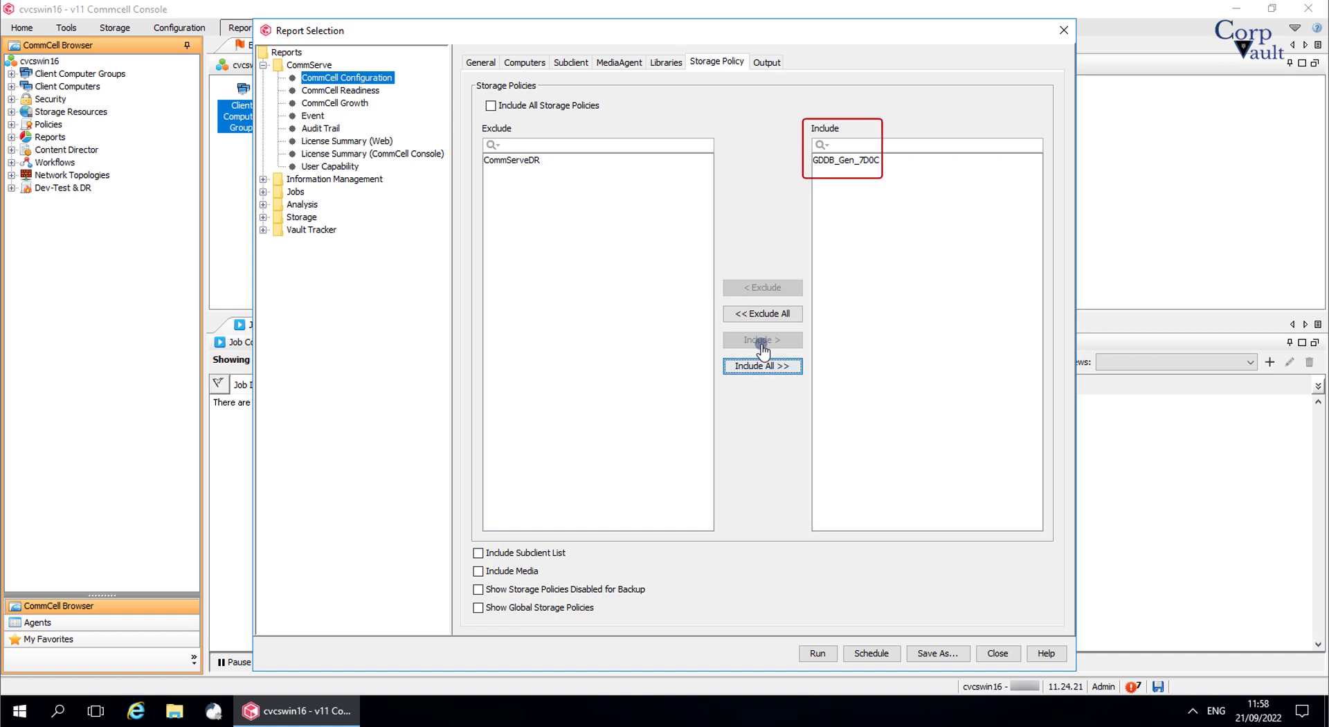
- Leave subclient list, media details, disabled-for-backup and global storage policy options all unchecked
{"action": "left_click", "coordinate": [568, 553]}
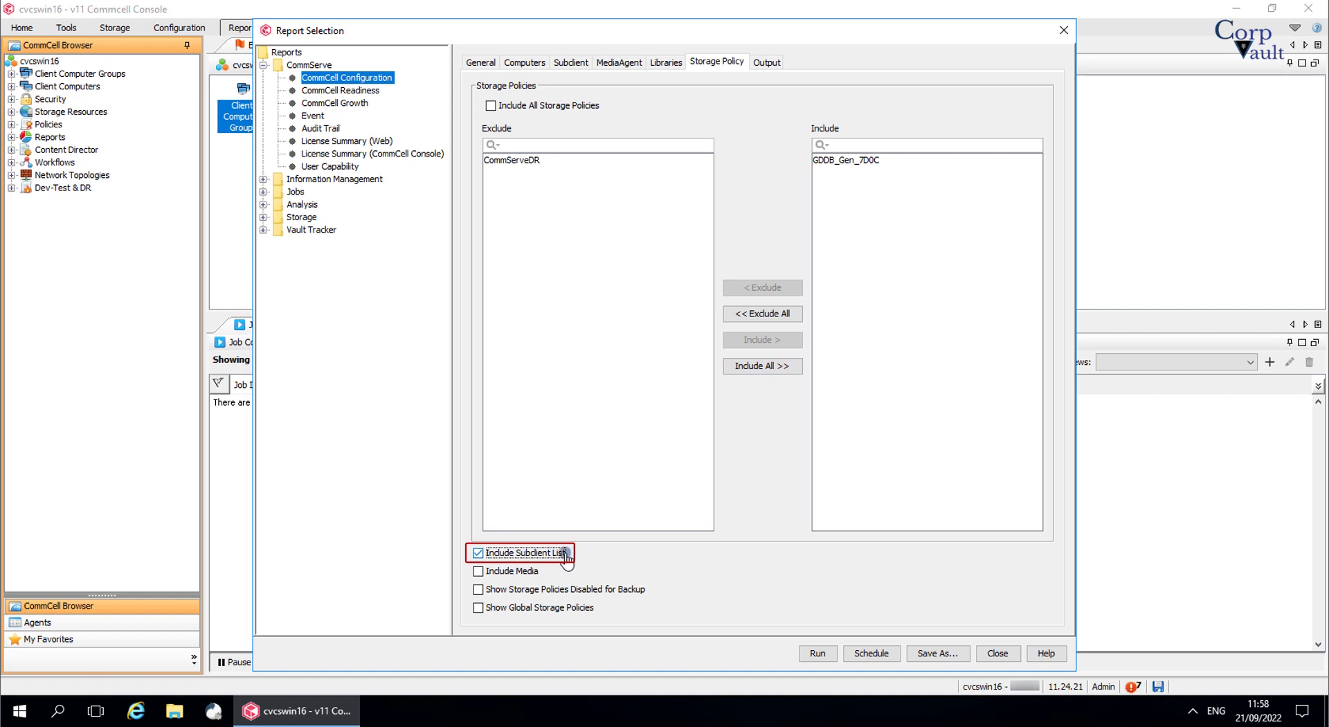
{"action": "left_click", "coordinate": [568, 554]}
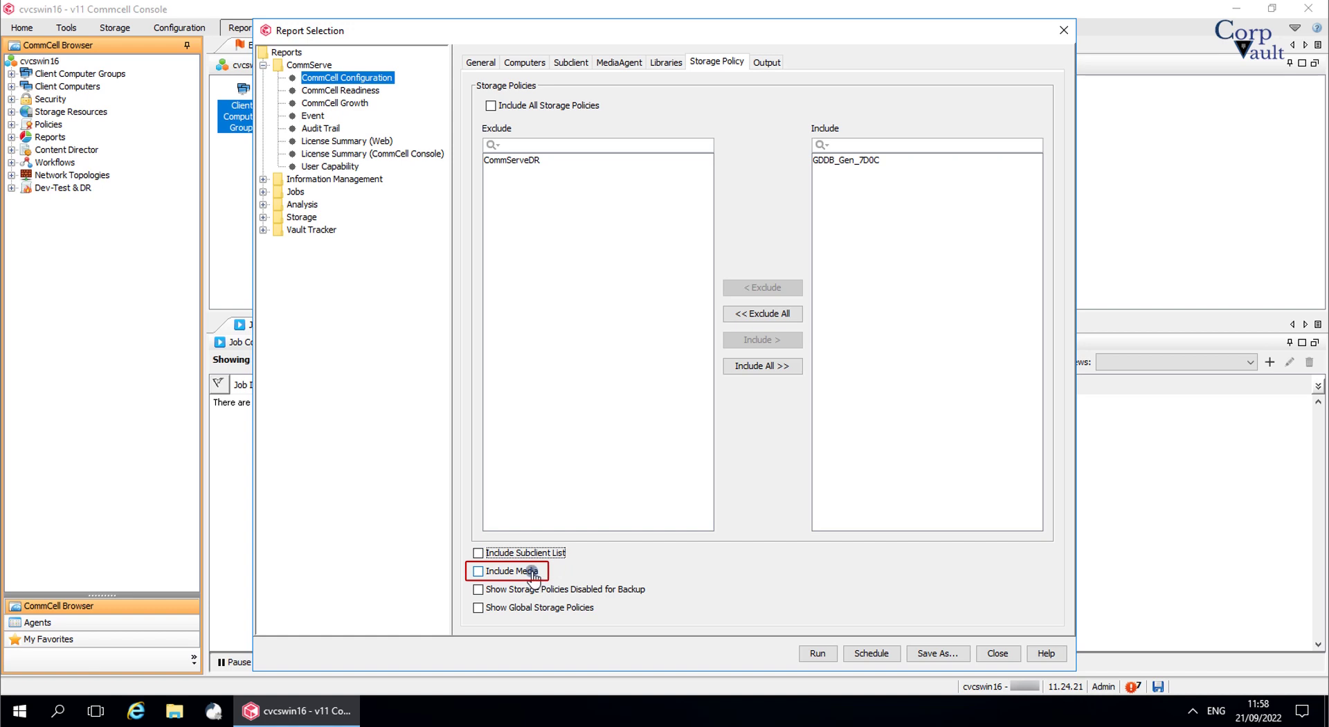
{"action": "left_click", "coordinate": [533, 576]}
{"action": "left_click", "coordinate": [533, 577]}
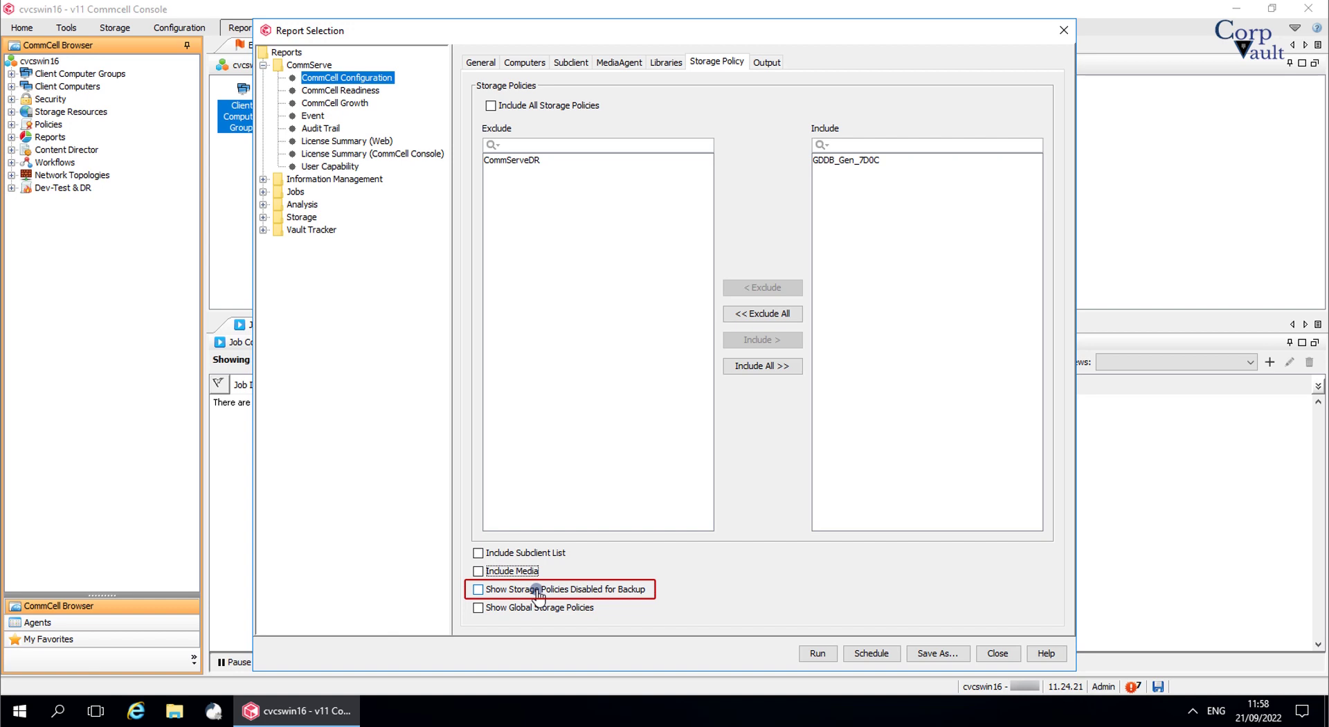
{"action": "left_click", "coordinate": [537, 589]}
{"action": "left_click", "coordinate": [538, 590]}
{"action": "left_click", "coordinate": [545, 609]}
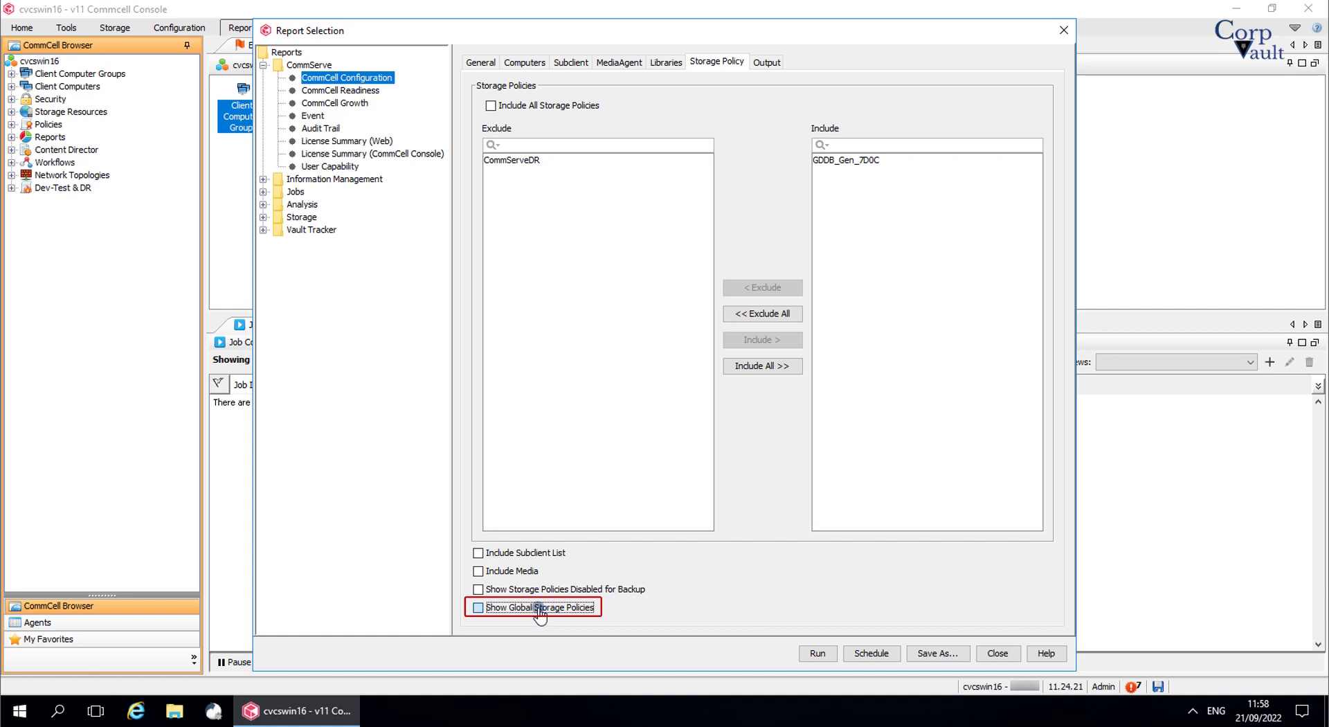
{"action": "left_click", "coordinate": [539, 610]}
{"action": "left_click", "coordinate": [539, 609]}
{"action": "left_click", "coordinate": [766, 63]}
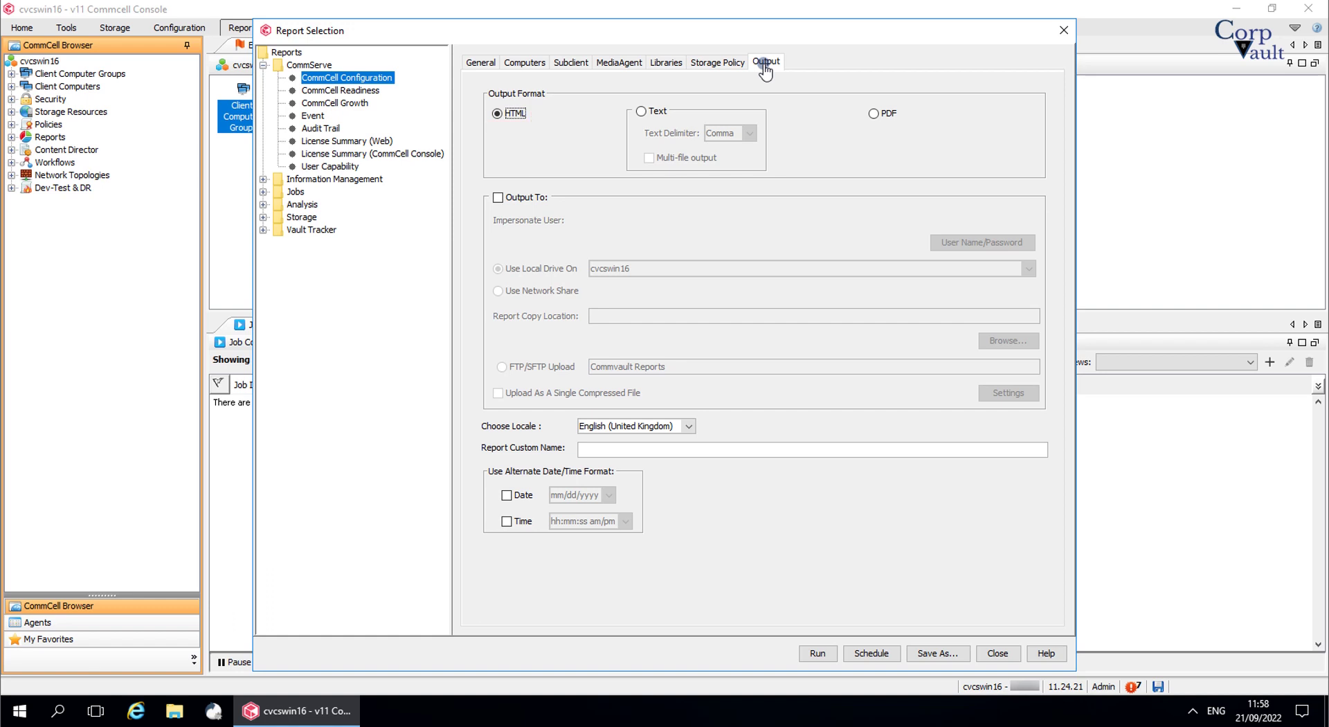
- Try Text output with Comma delimiter and multi-file, then settle on PDF as the output format
{"action": "left_click", "coordinate": [657, 113]}
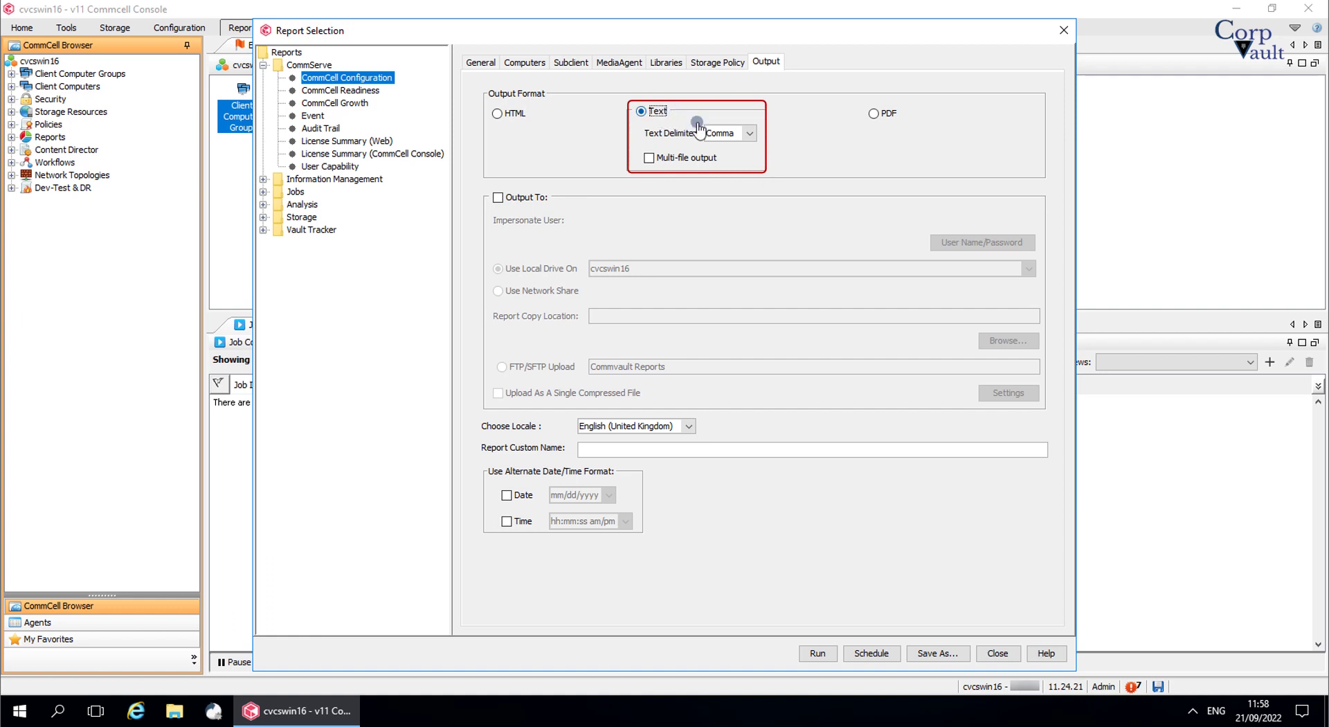
{"action": "left_click", "coordinate": [750, 135]}
{"action": "left_click", "coordinate": [752, 139]}
{"action": "left_click", "coordinate": [702, 158]}
{"action": "left_click", "coordinate": [703, 162]}
{"action": "left_click", "coordinate": [873, 114]}
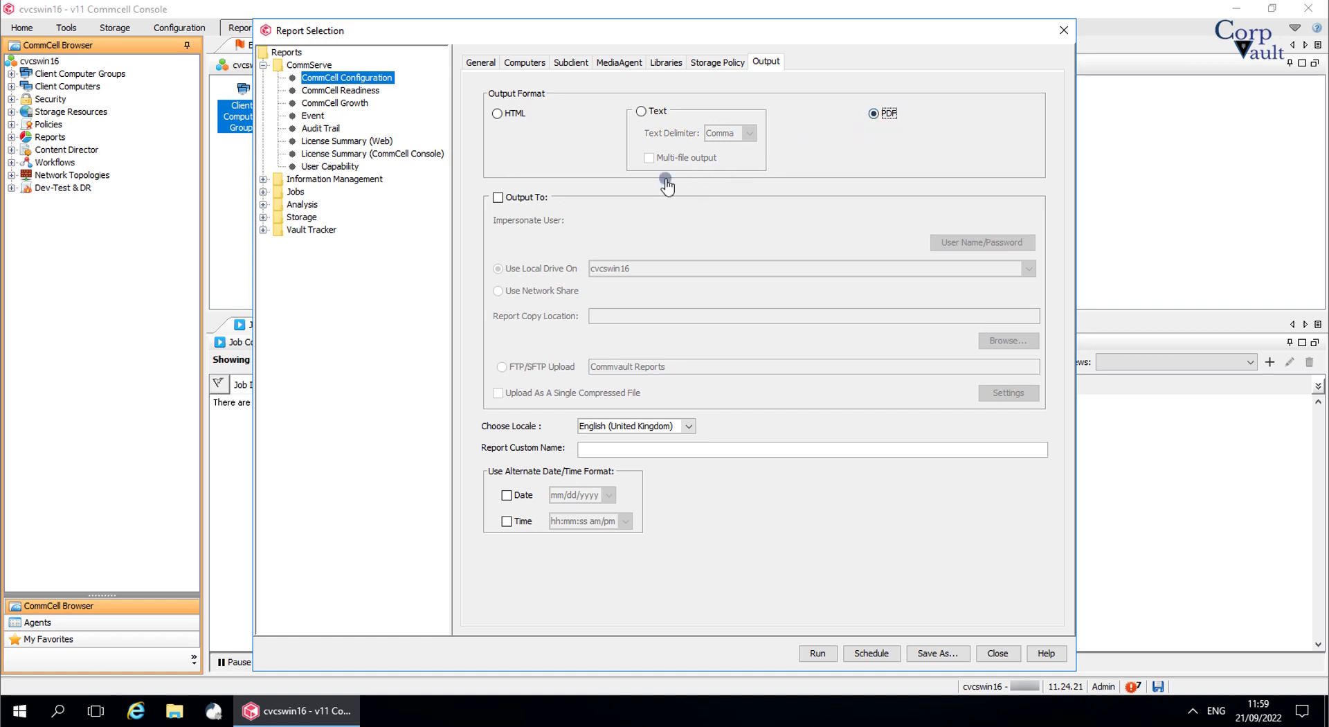
- Enable Output To, sending the report to the local drive on cvcswin16
{"action": "left_click", "coordinate": [533, 199]}
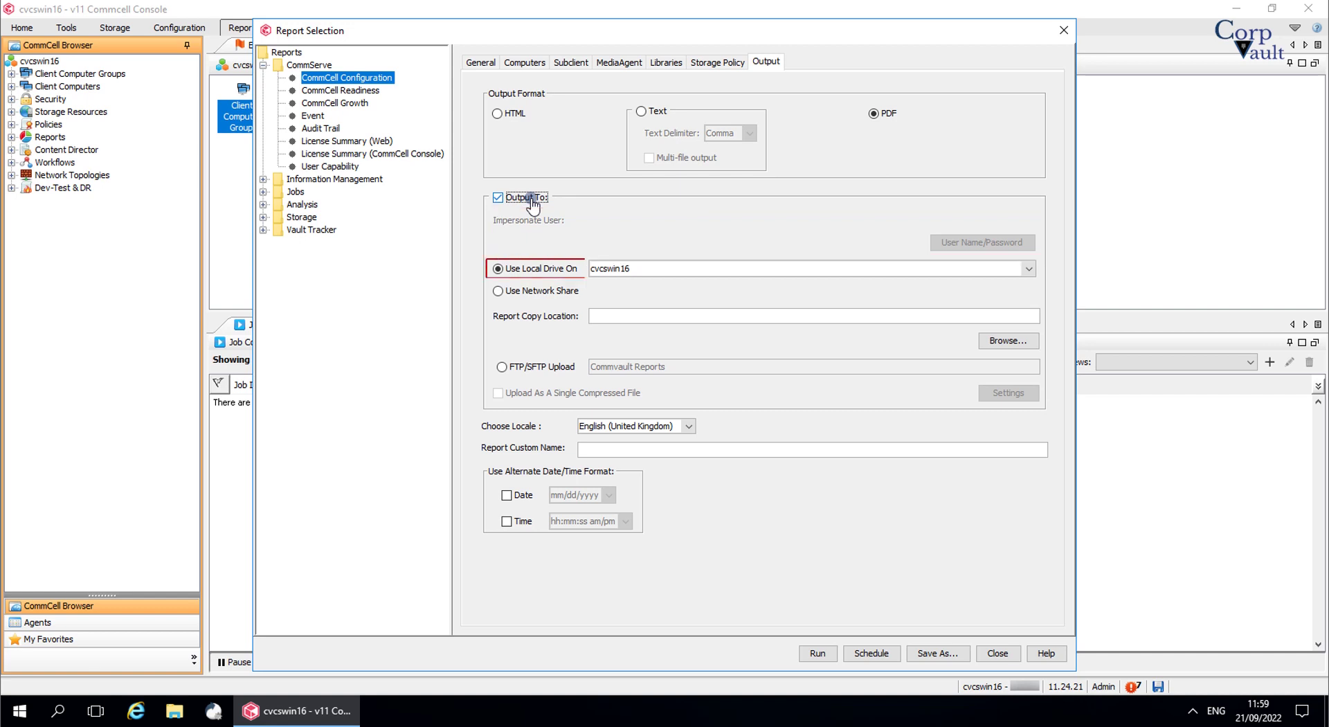
- Switch the report destination from network share to FTP/SFTP Upload to Commvault Reports
{"action": "left_click", "coordinate": [526, 291]}
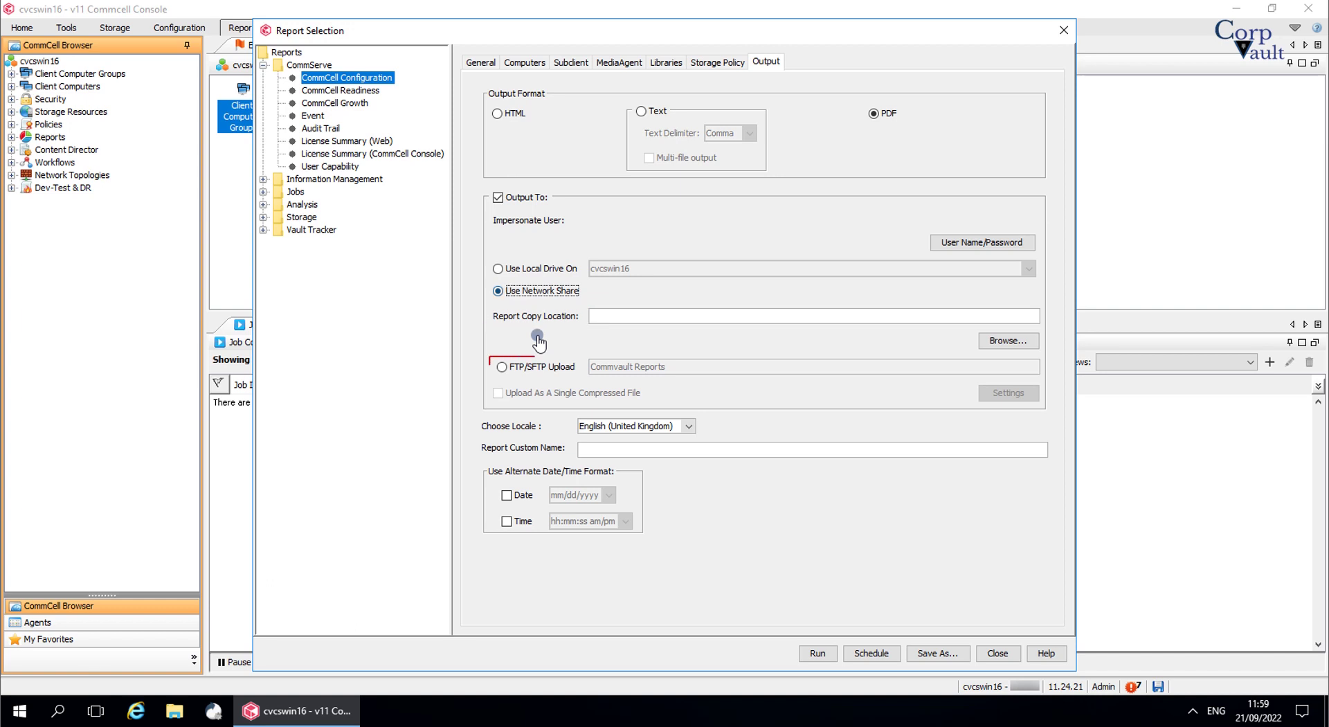
{"action": "left_click", "coordinate": [547, 373]}
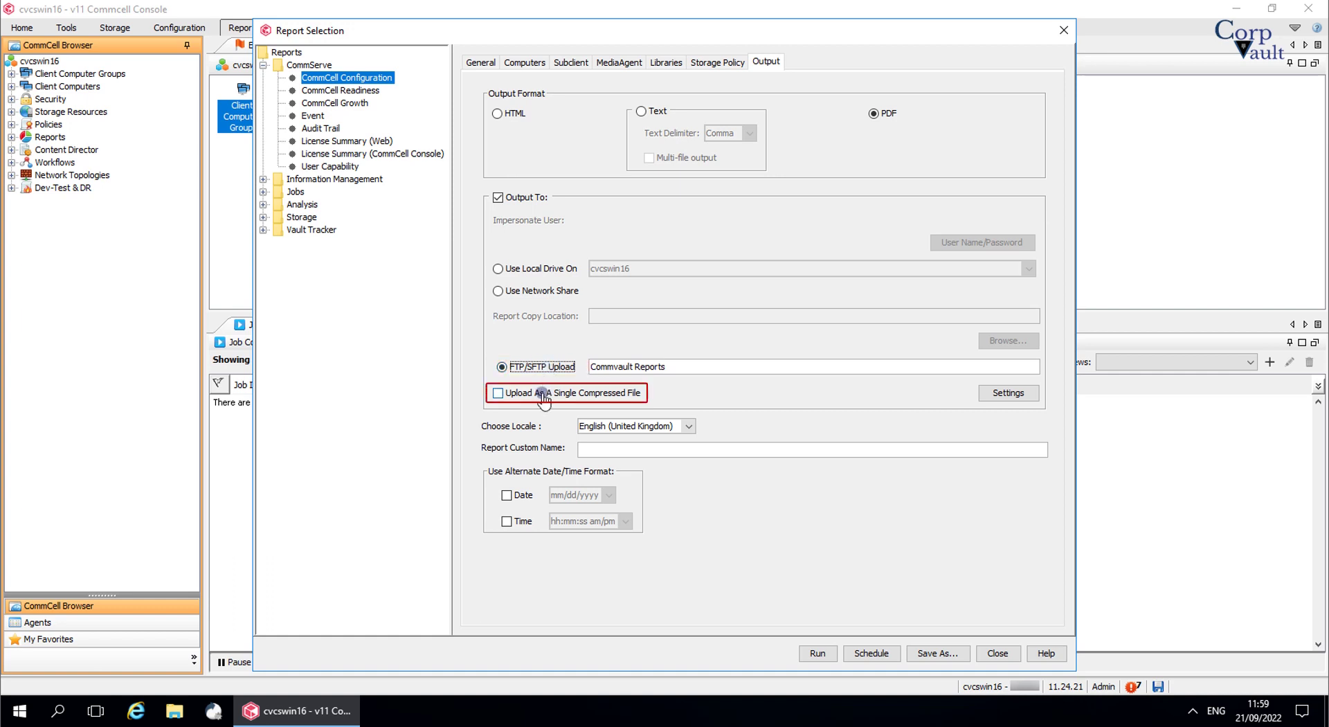
- Upload the report as a single compressed file and bring up the FTP/SFTP upload settings
{"action": "left_click", "coordinate": [543, 394]}
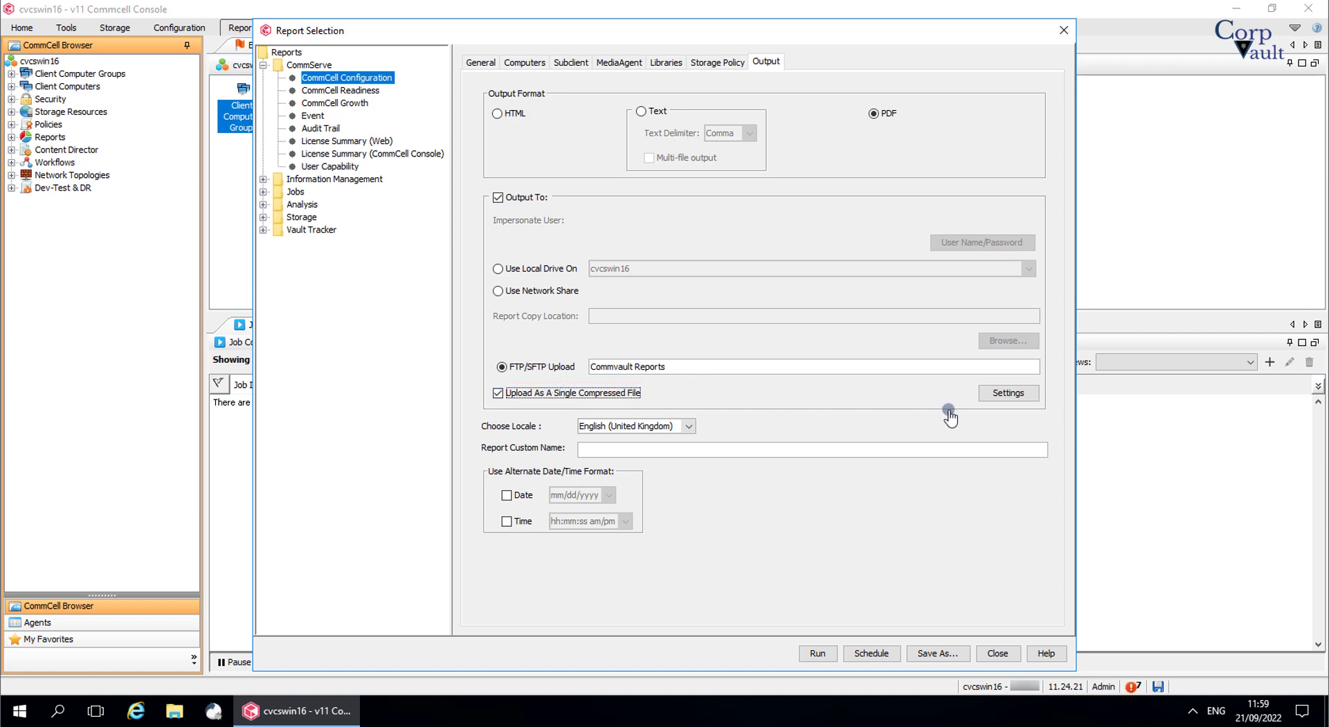
{"action": "left_click", "coordinate": [993, 395]}
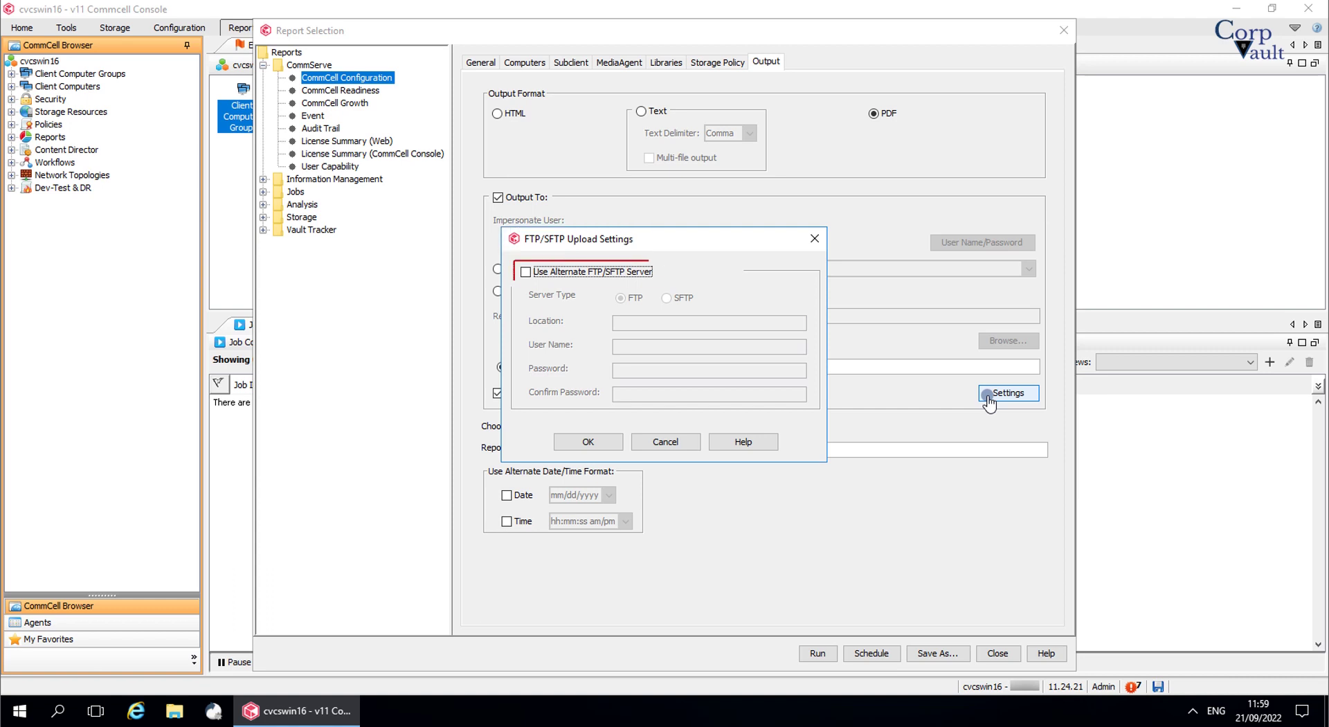
- Try an alternate SFTP server, then cancel the upload settings without saving
{"action": "left_click", "coordinate": [651, 274]}
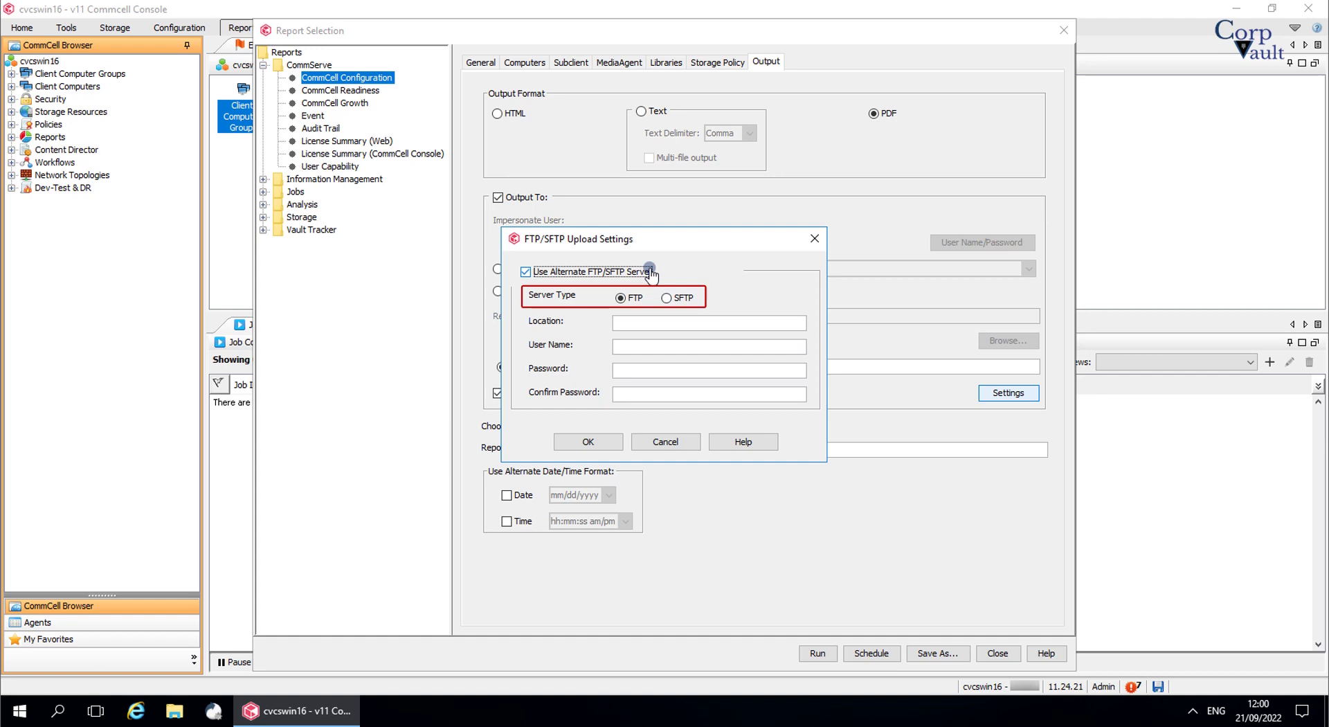
{"action": "left_click", "coordinate": [666, 299]}
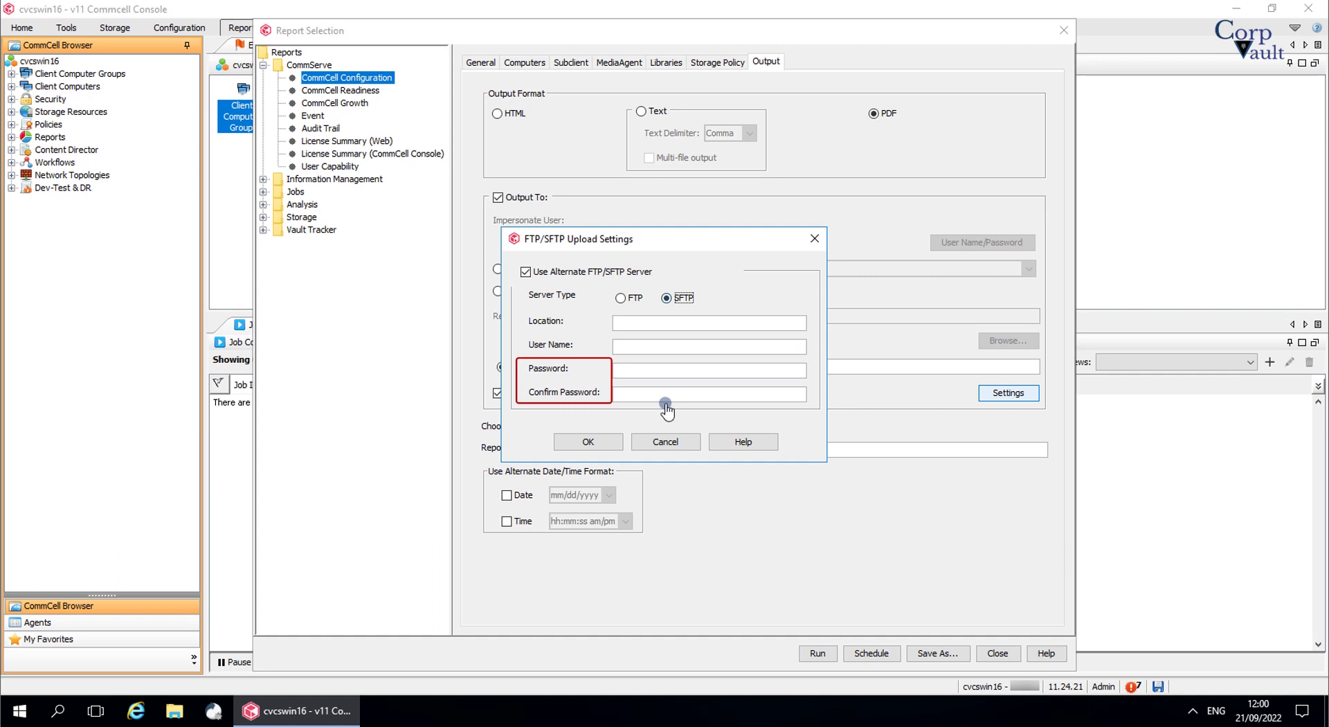
{"action": "left_click", "coordinate": [675, 445]}
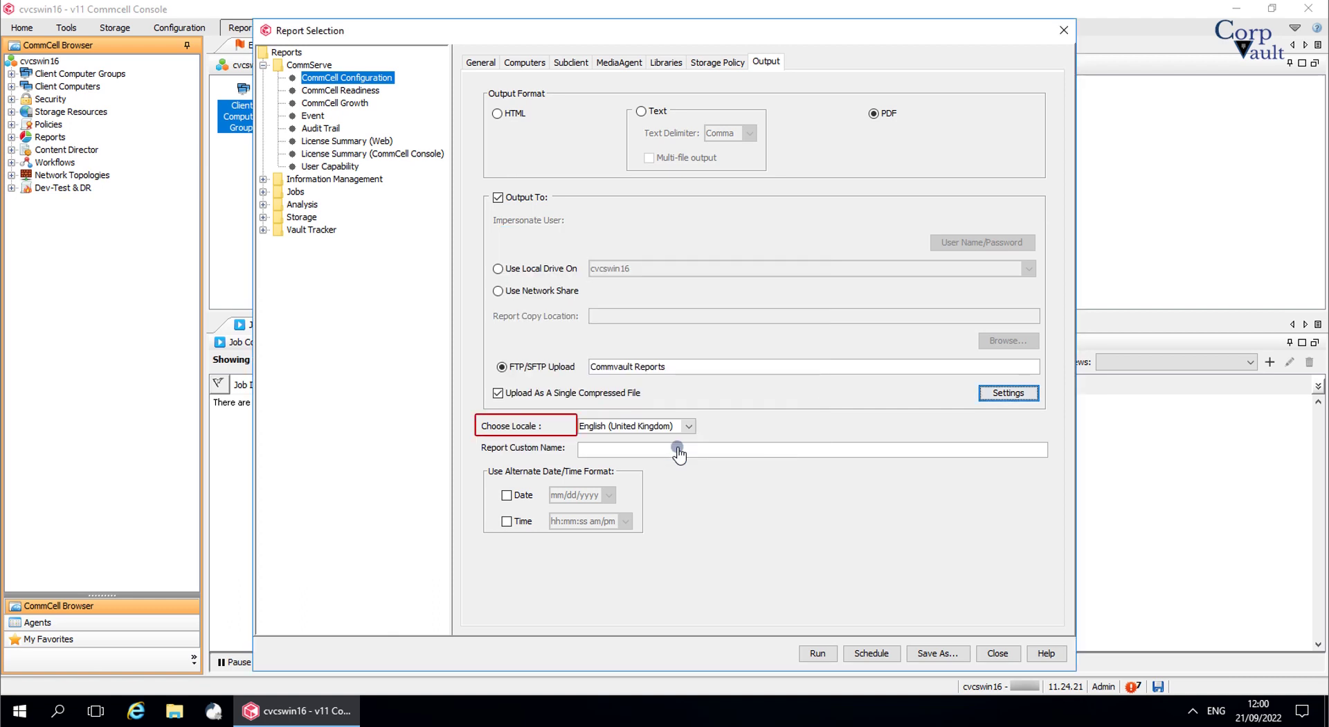
- Upload uncompressed, keeping English (United Kingdom) locale and default date and time formats
{"action": "left_click", "coordinate": [630, 396]}
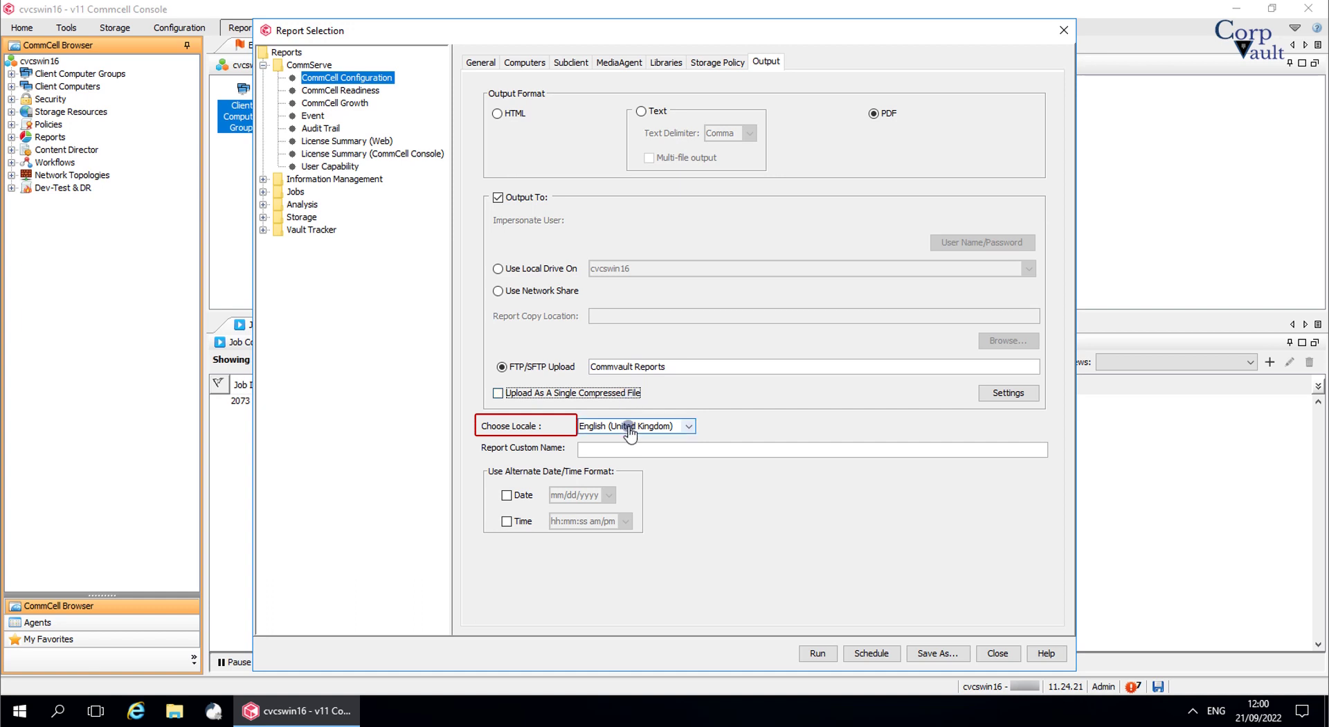
{"action": "left_click", "coordinate": [630, 430]}
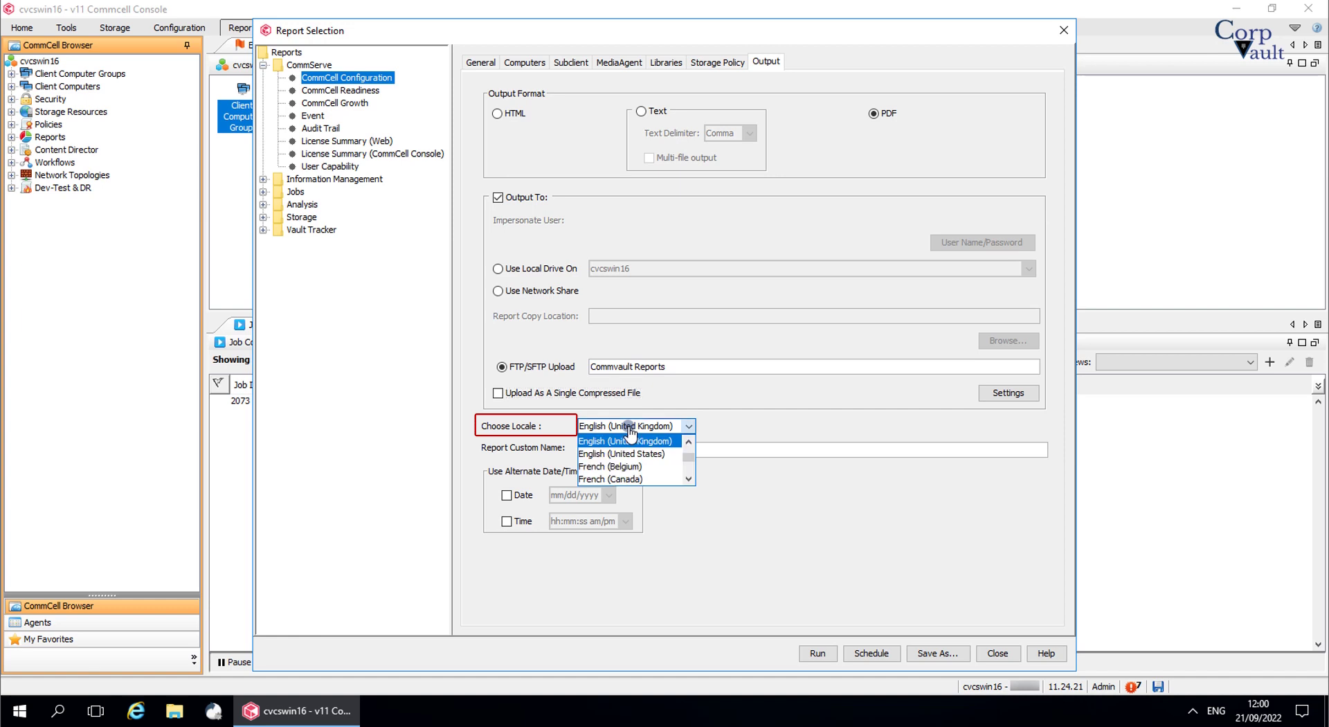
{"action": "left_click", "coordinate": [630, 431]}
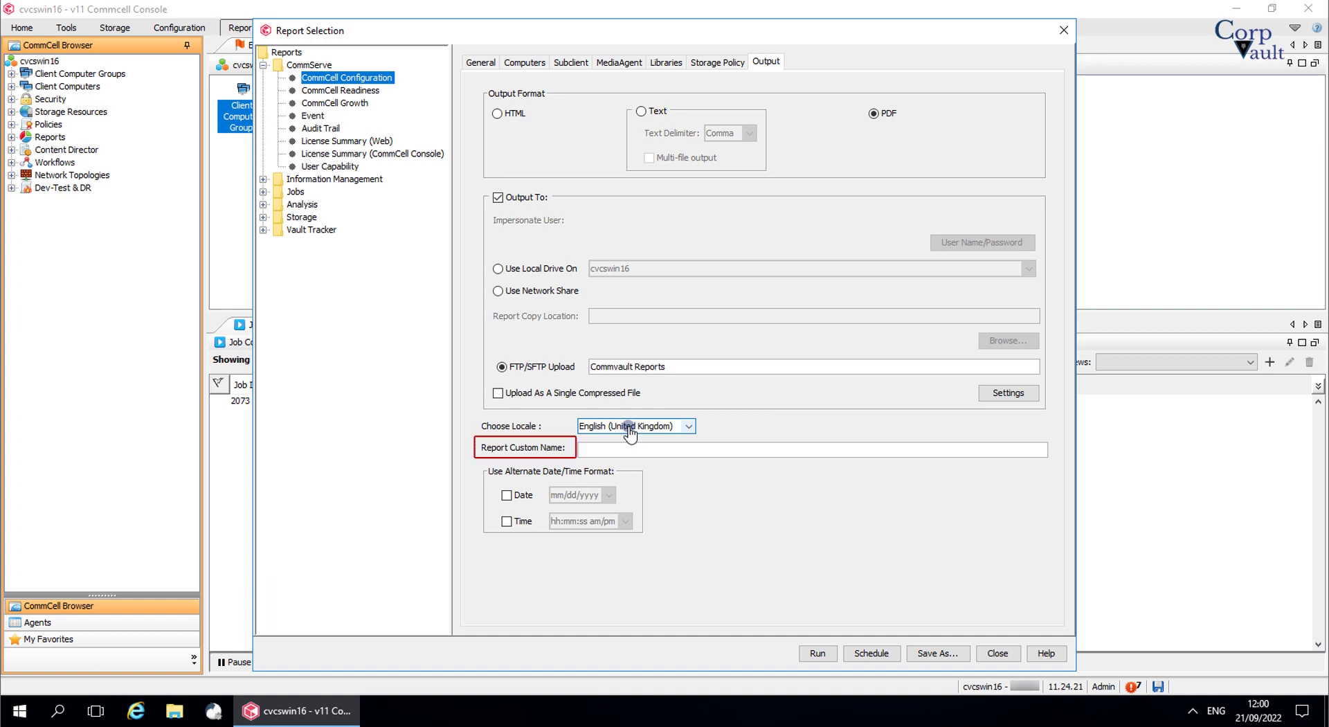
{"action": "left_click", "coordinate": [630, 450]}
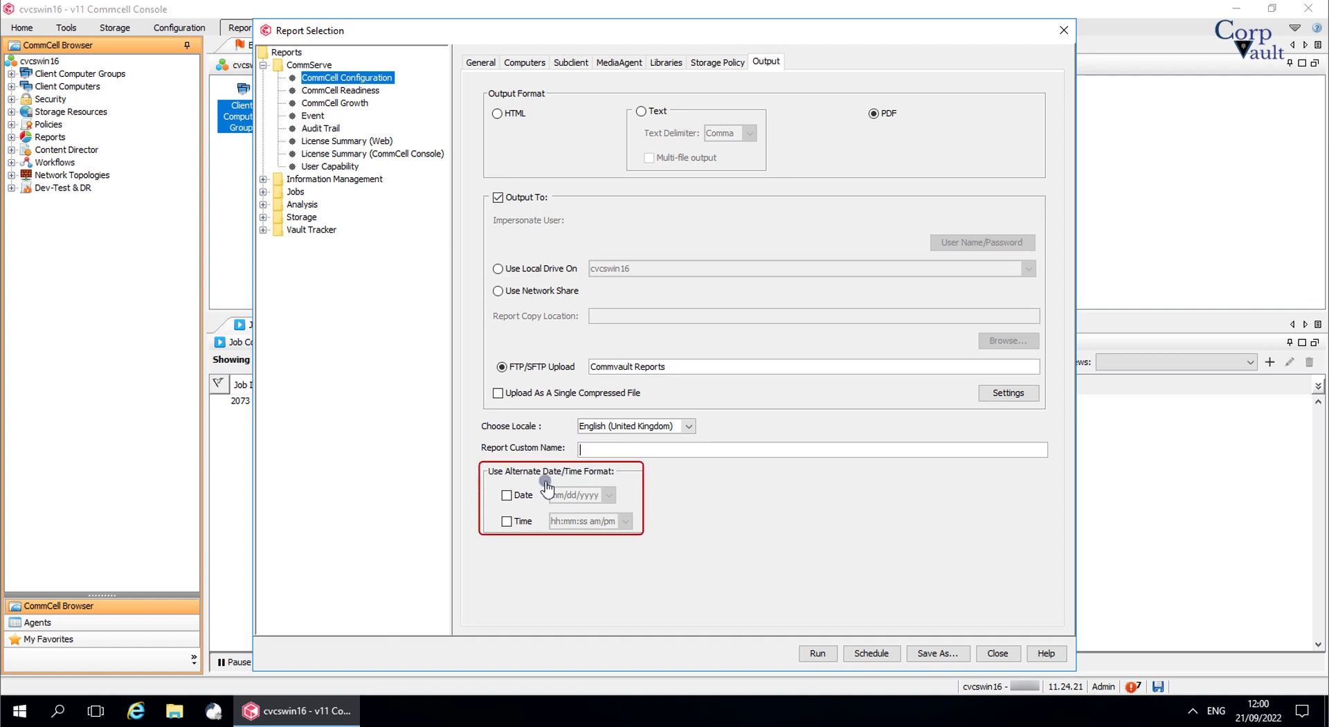
{"action": "left_click", "coordinate": [506, 497]}
{"action": "left_click", "coordinate": [506, 495]}
{"action": "left_click", "coordinate": [508, 522]}
{"action": "left_click", "coordinate": [508, 521]}
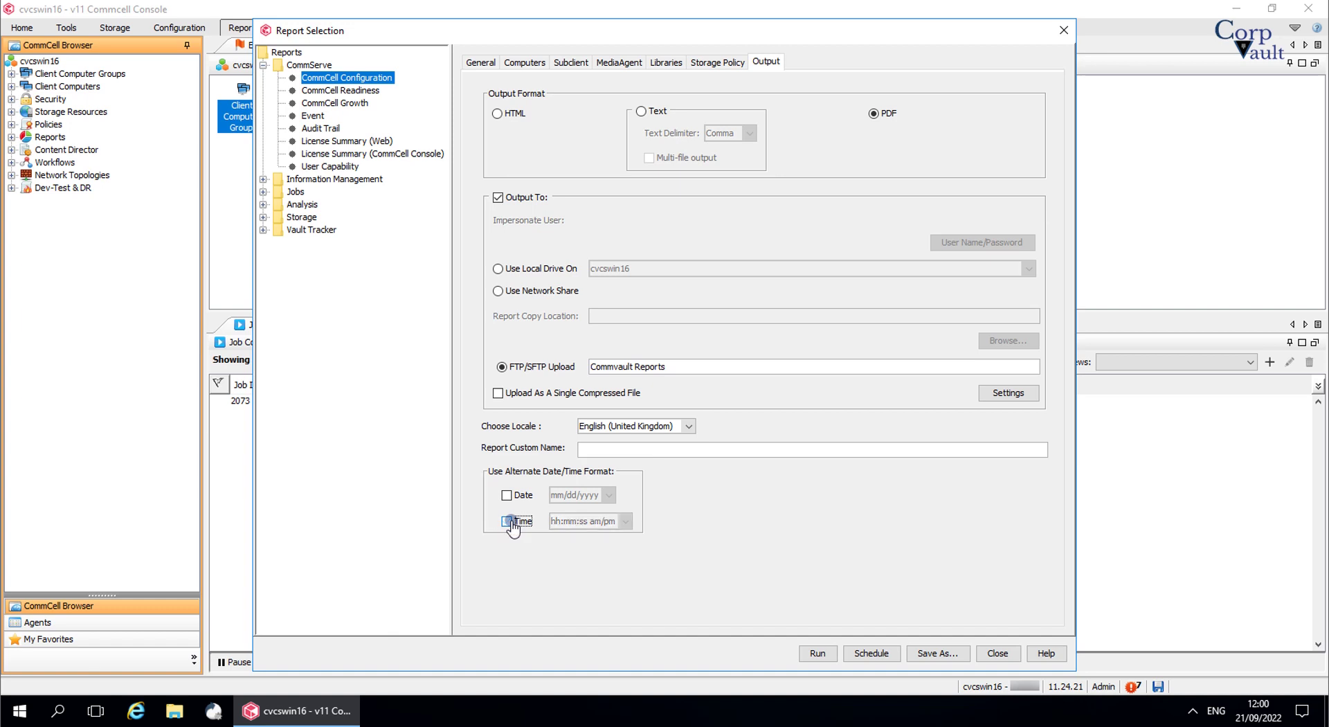
- Run the CommCell Configuration report, uploading the uncompressed PDF via FTP/SFTP to Commvault Reports
{"action": "left_click", "coordinate": [818, 654]}
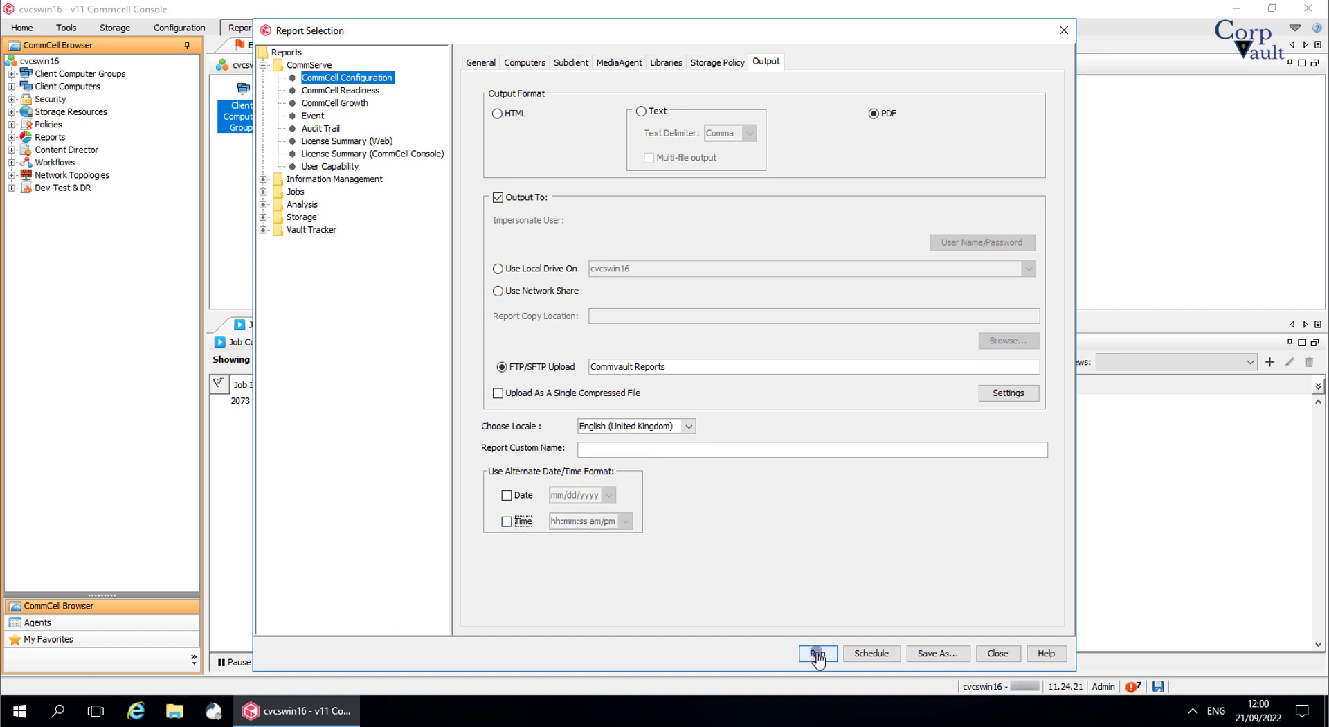